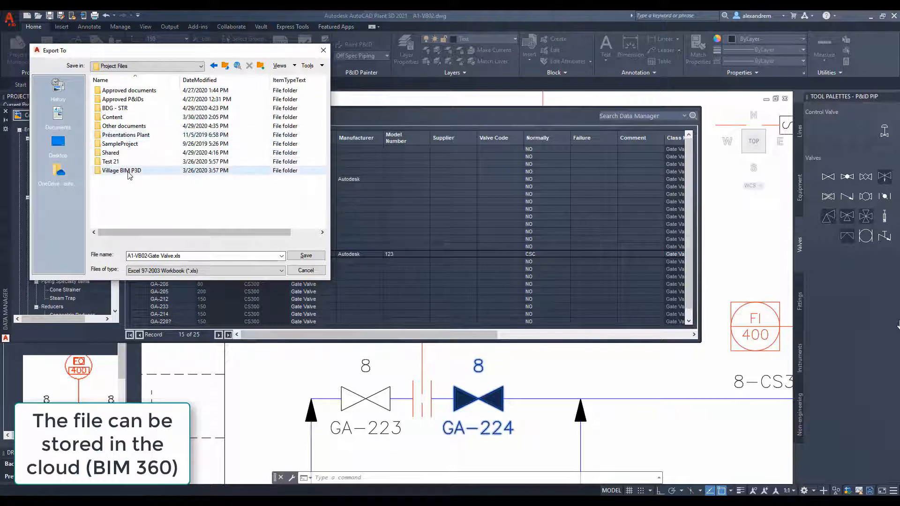
# Export the displayed Gate Valve data as A1-VB02-Gate Valve.xlsx to the Other documents folder of the BIM 360 project
pyautogui.doubleClick(124, 126)
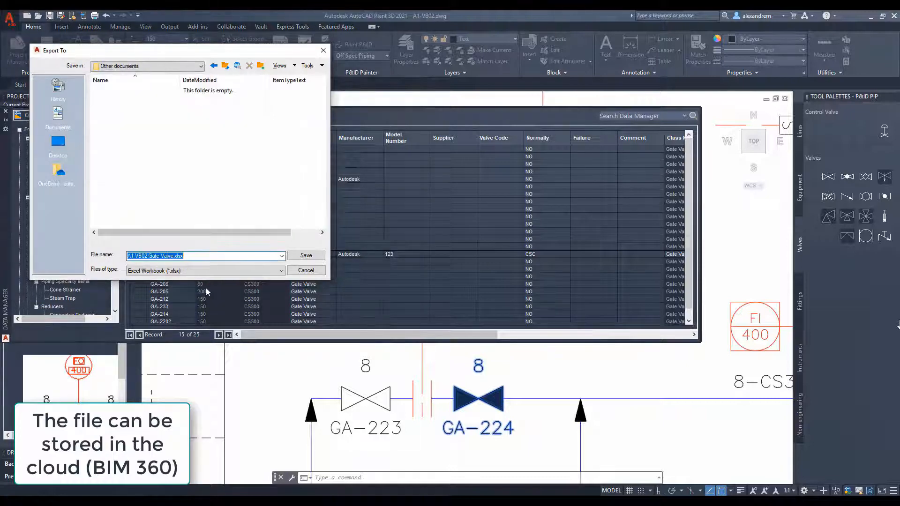
pyautogui.click(310, 256)
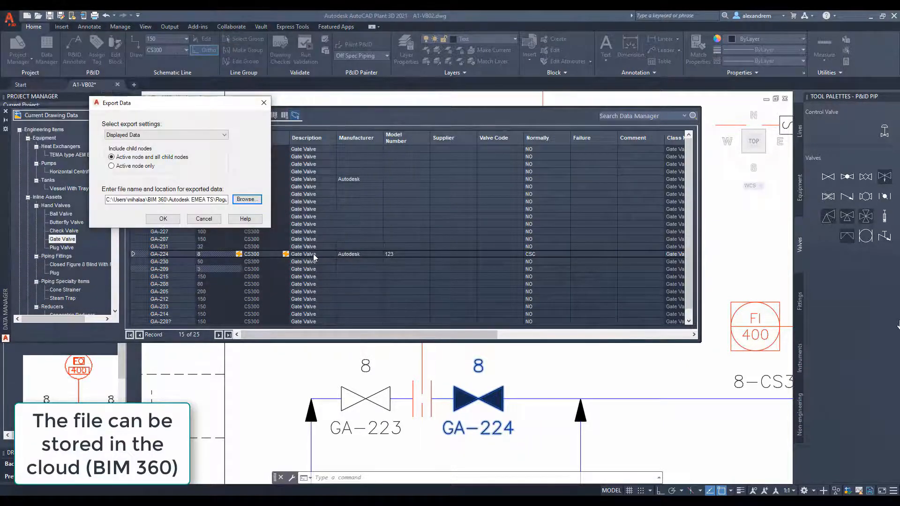
pyautogui.click(176, 220)
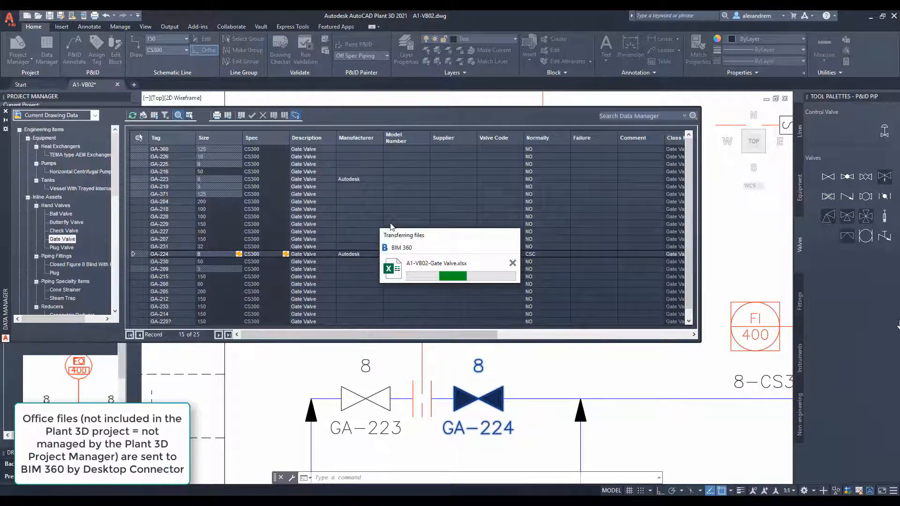
# Switch to BIM 360 Document Management in the browser and open A1-VB02-Gate Valve.xlsx from Other documents for editing in Excel
pyautogui.click(792, 500)
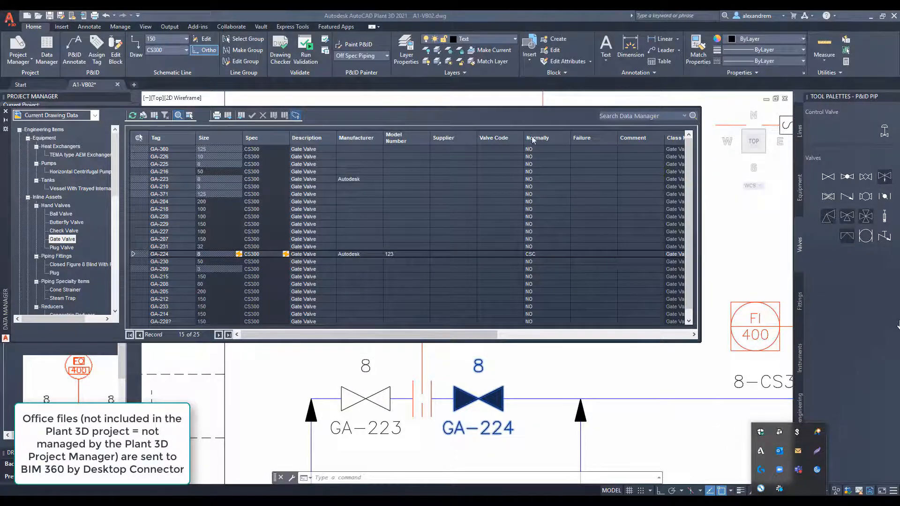
pyautogui.click(525, 117)
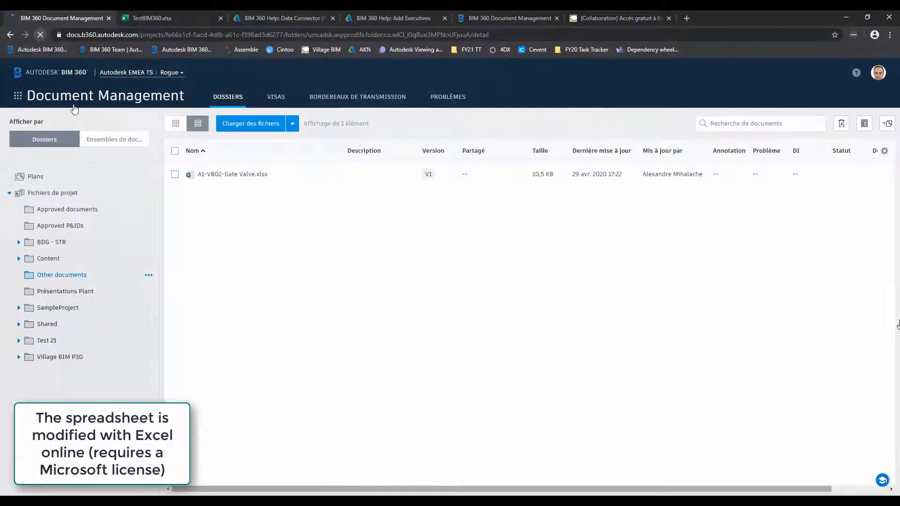
pyautogui.click(41, 49)
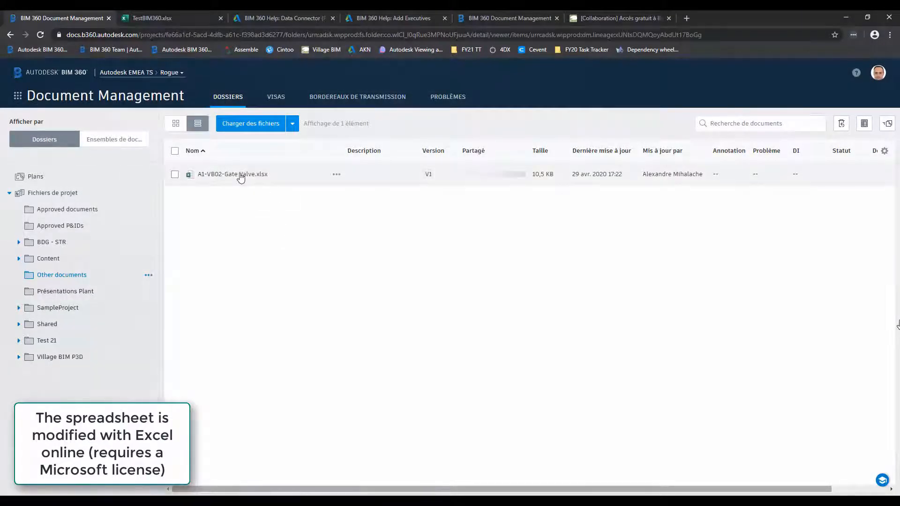
pyautogui.click(239, 175)
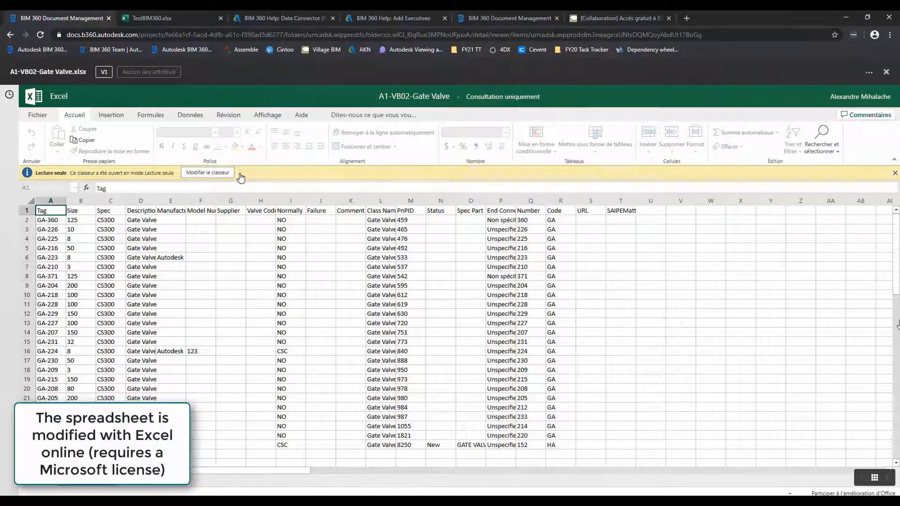
pyautogui.click(201, 175)
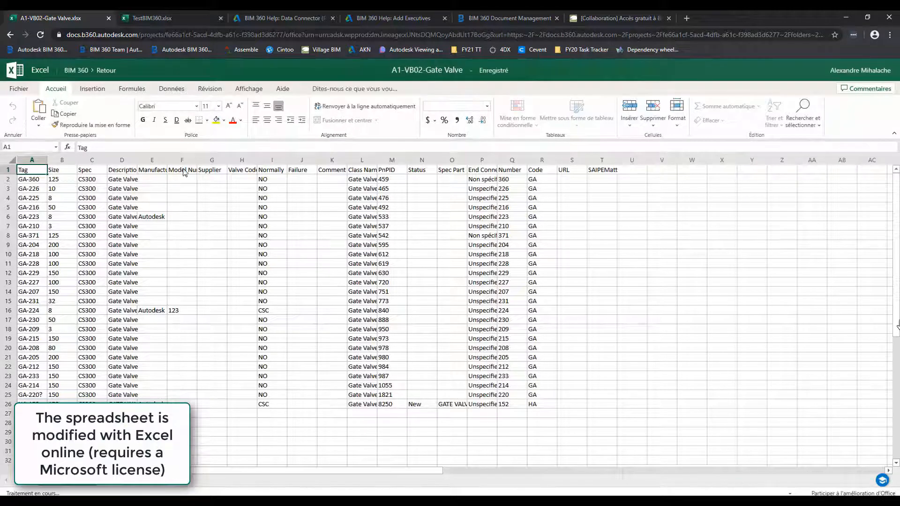
# Widen the Manufacturer column and set the manufacturer of valve GA-224 to Rogue
pyautogui.moveTo(167, 160); pyautogui.dragTo(248, 209)
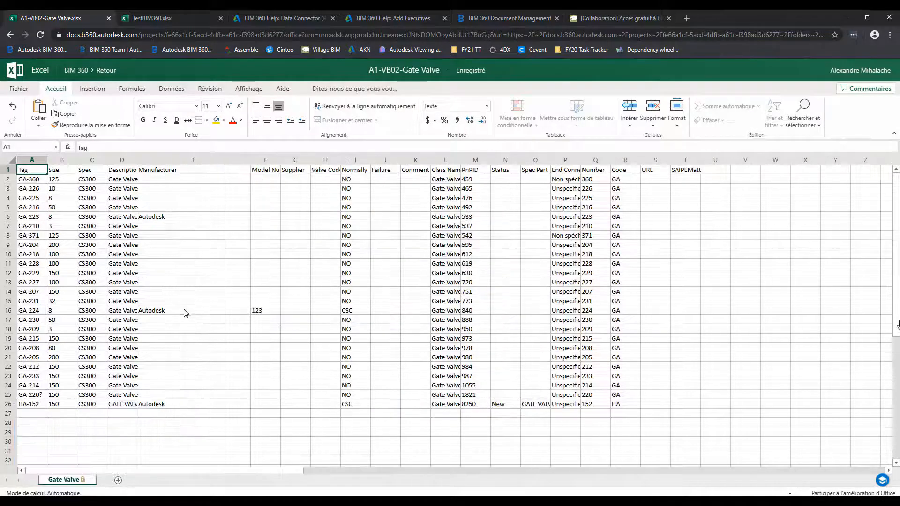
pyautogui.click(185, 310)
pyautogui.write('Rogue')
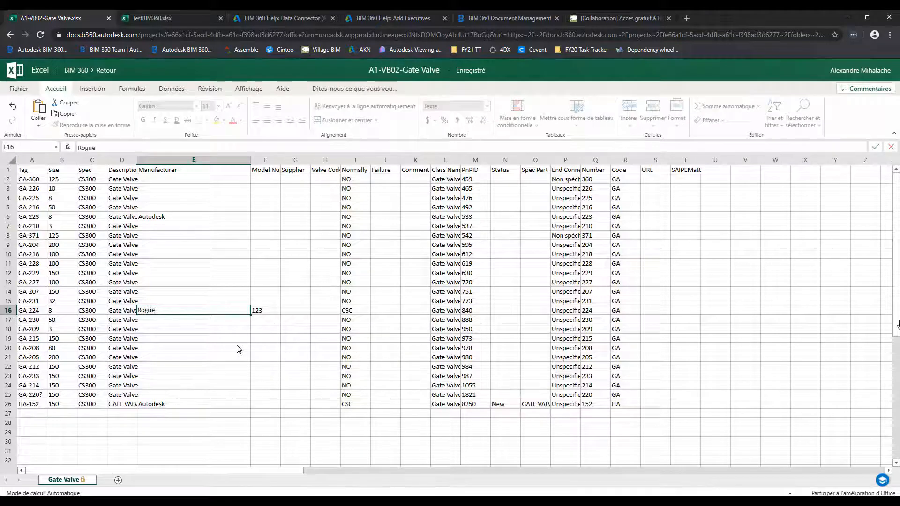
pyautogui.click(226, 341)
# Set the model number of valve GA-224 to 254 and its Normally value to NO
pyautogui.click(271, 311)
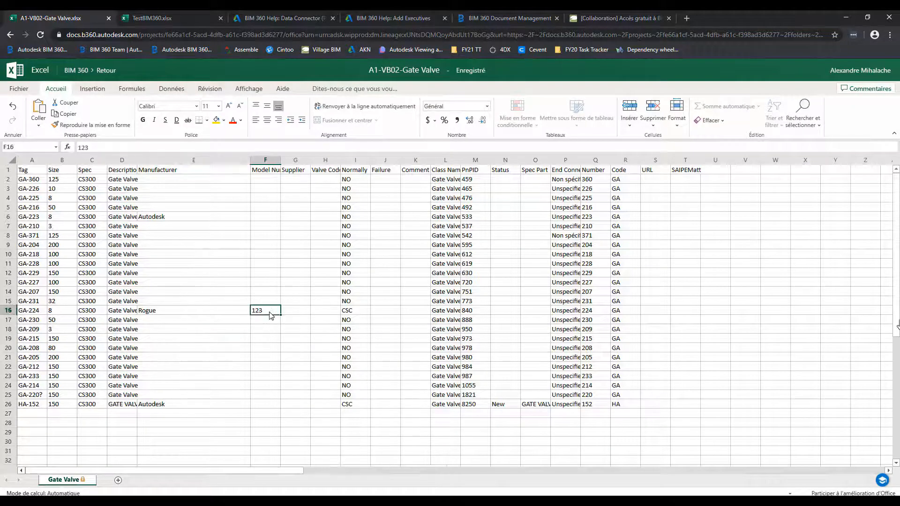
pyautogui.write('254')
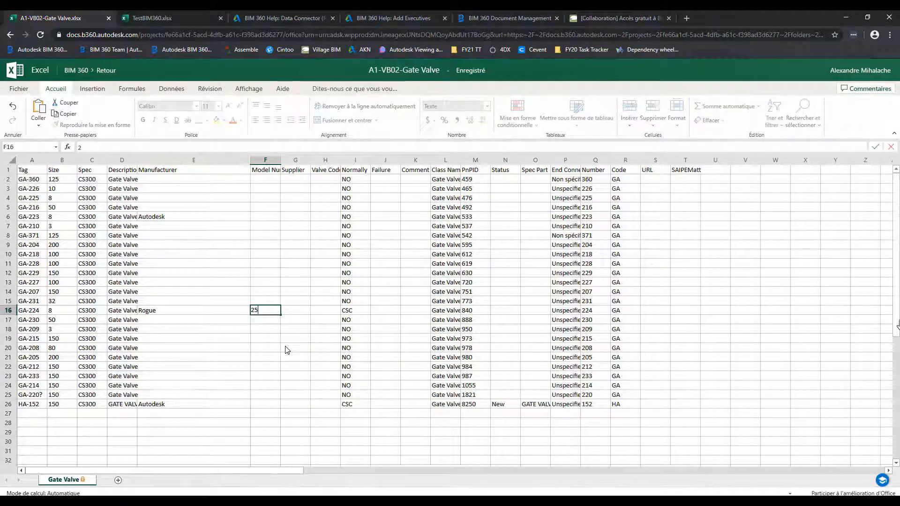
pyautogui.click(356, 310)
pyautogui.write('NO')
pyautogui.press('Delete')
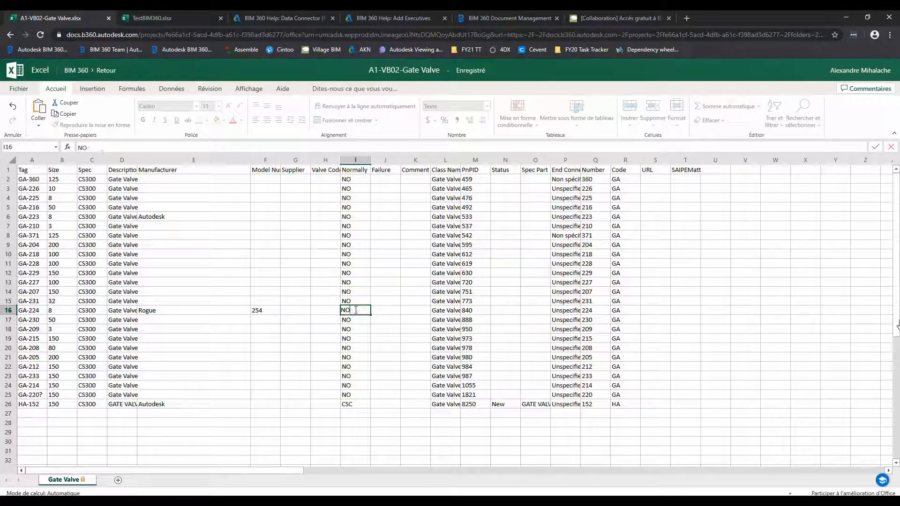
pyautogui.click(446, 386)
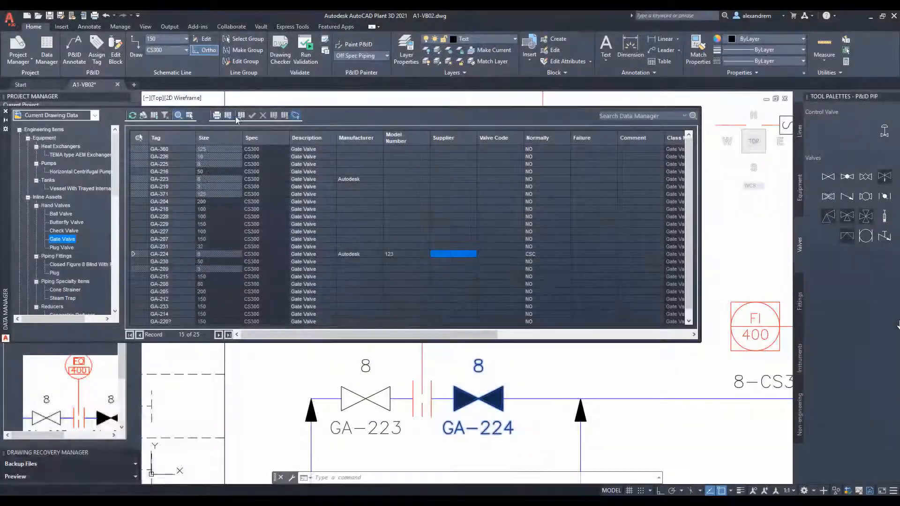
# Switch to AutoCAD Plant 3D, start a Data Manager import for Gate Valve and browse to Other documents on BIM 360
pyautogui.click(237, 117)
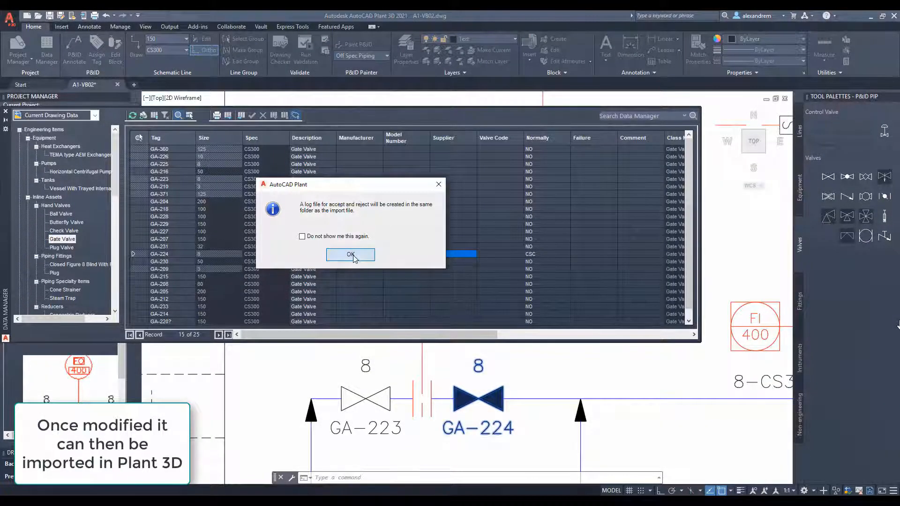
pyautogui.click(351, 253)
pyautogui.click(418, 158)
pyautogui.click(401, 181)
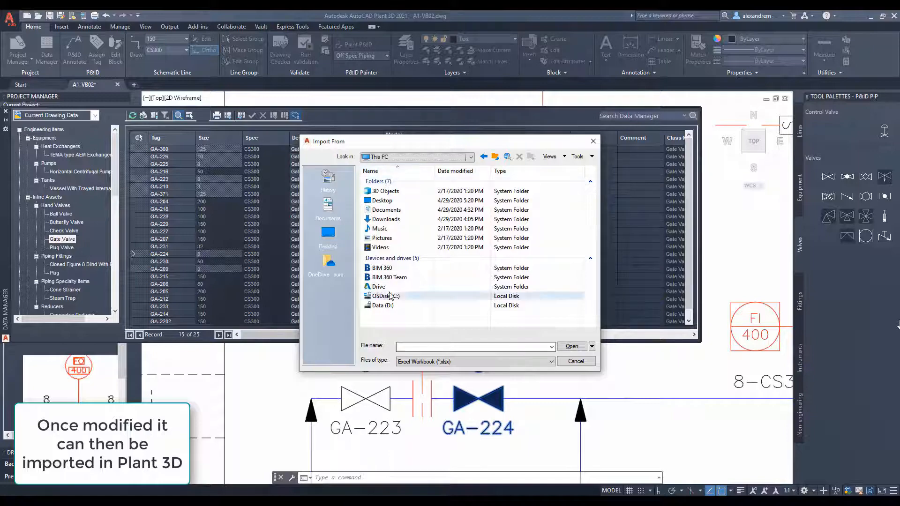
pyautogui.doubleClick(390, 269)
pyautogui.click(396, 208)
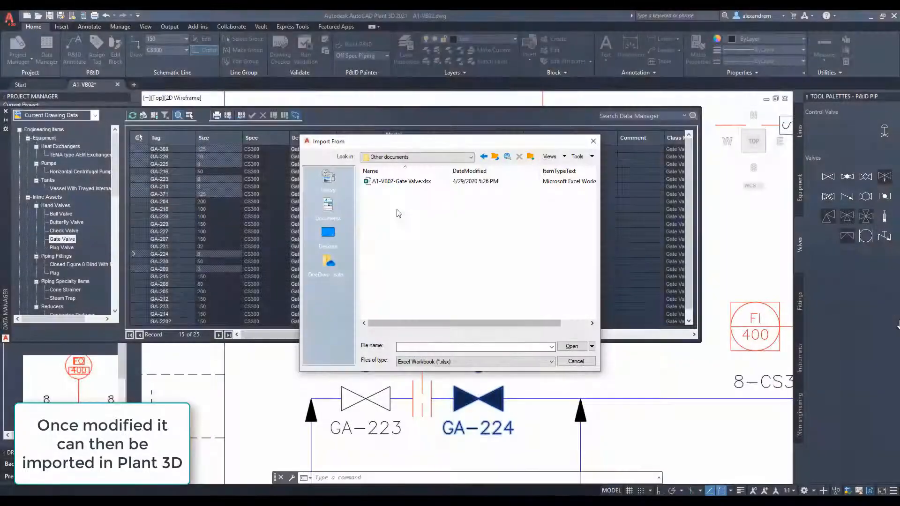
# Select A1-VB02-Gate Valve.xlsx as the import file and show the Version column in the file list
pyautogui.click(398, 183)
pyautogui.moveTo(464, 324); pyautogui.dragTo(529, 324)
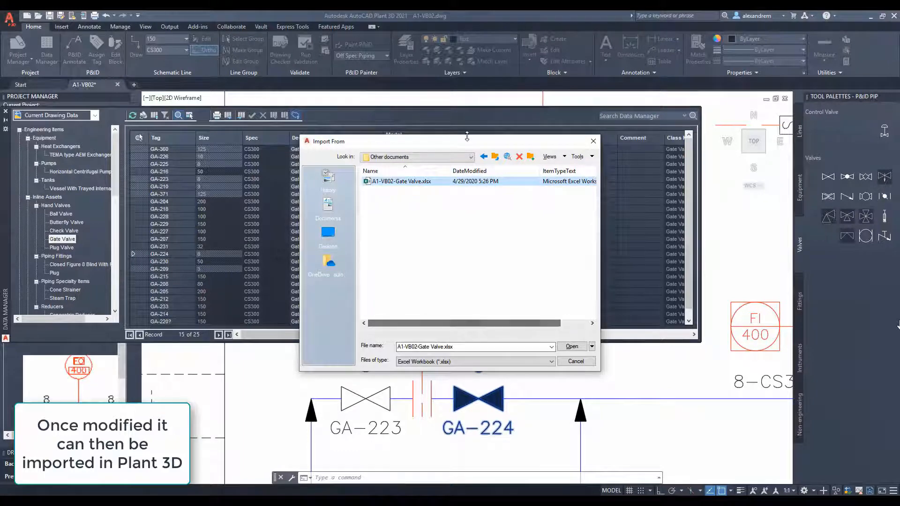
pyautogui.rightClick(476, 171)
pyautogui.click(500, 231)
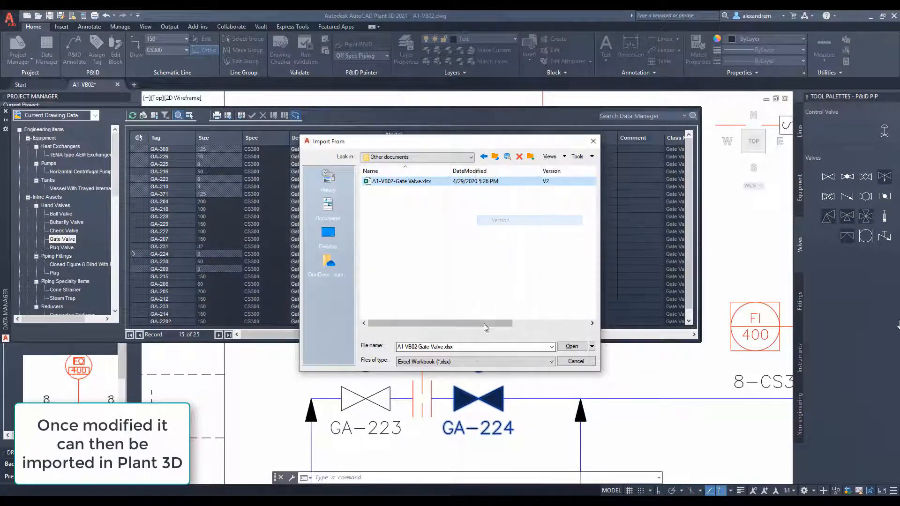
# Import the selected workbook with the Displayed Data setting, review the highlighted edits to GA-224 and accept all of them
pyautogui.click(572, 347)
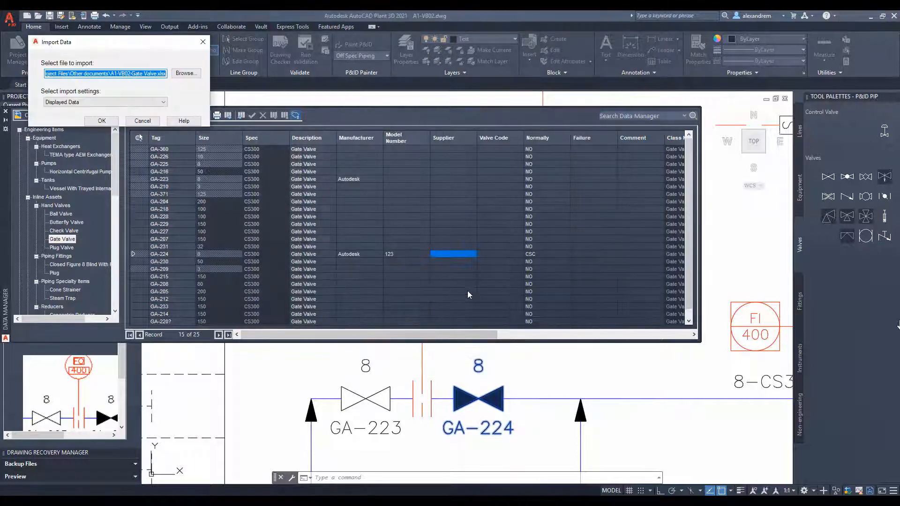
pyautogui.click(94, 120)
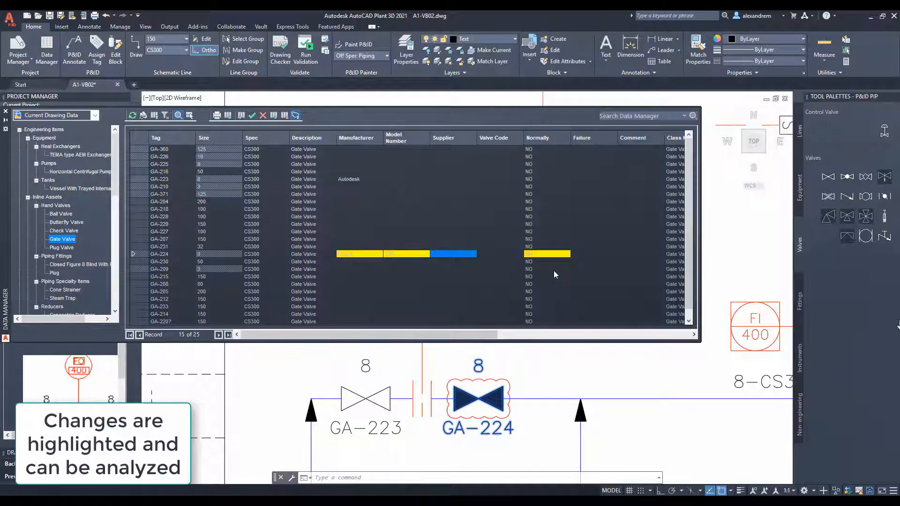
pyautogui.moveTo(533, 260)
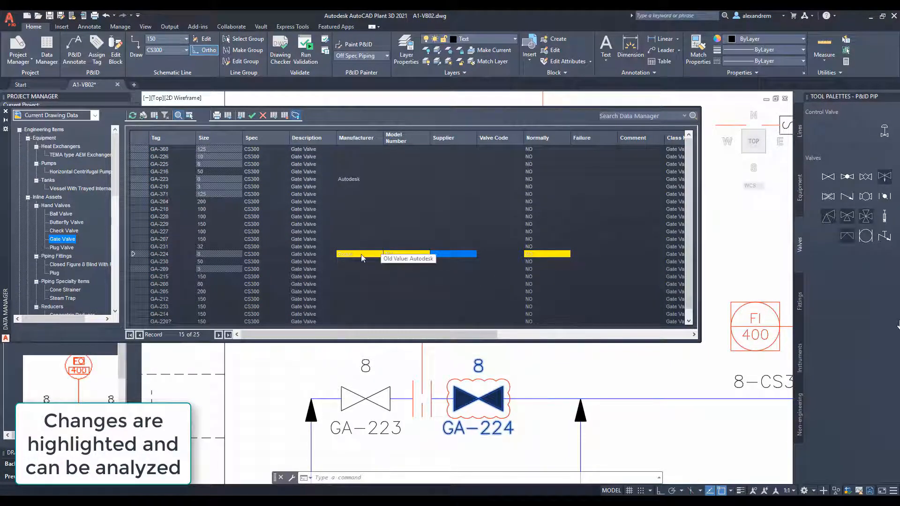
pyautogui.click(276, 118)
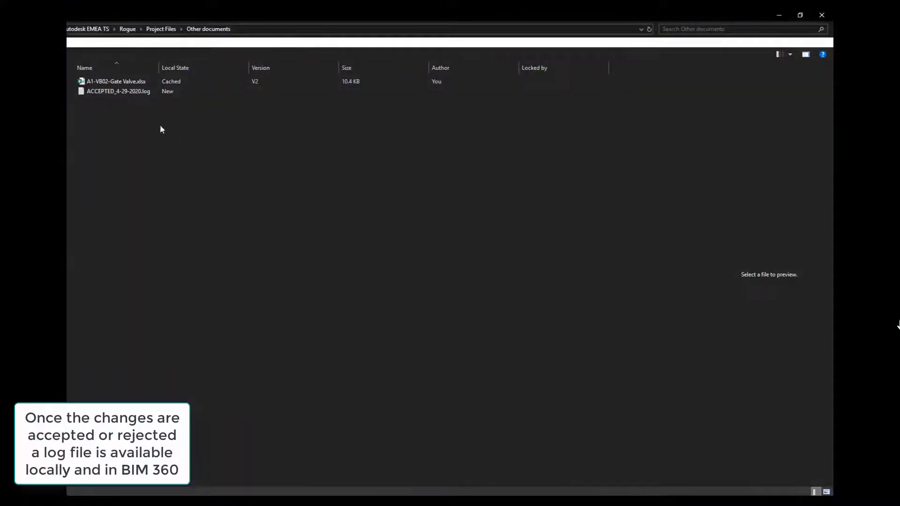
# Open ACCEPTED_4-29-2020.log from Other documents, enlarge its window to read the logged changes, and close it
pyautogui.doubleClick(116, 92)
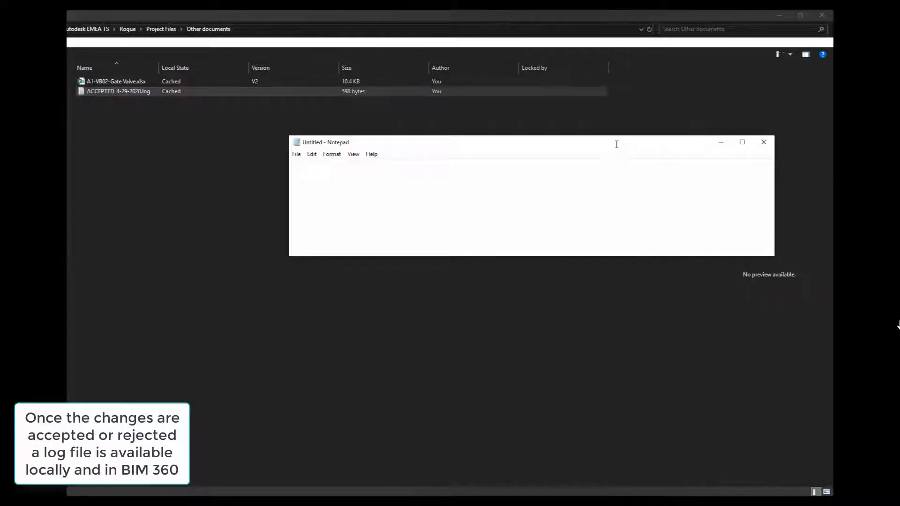
pyautogui.moveTo(617, 145); pyautogui.dragTo(388, 112)
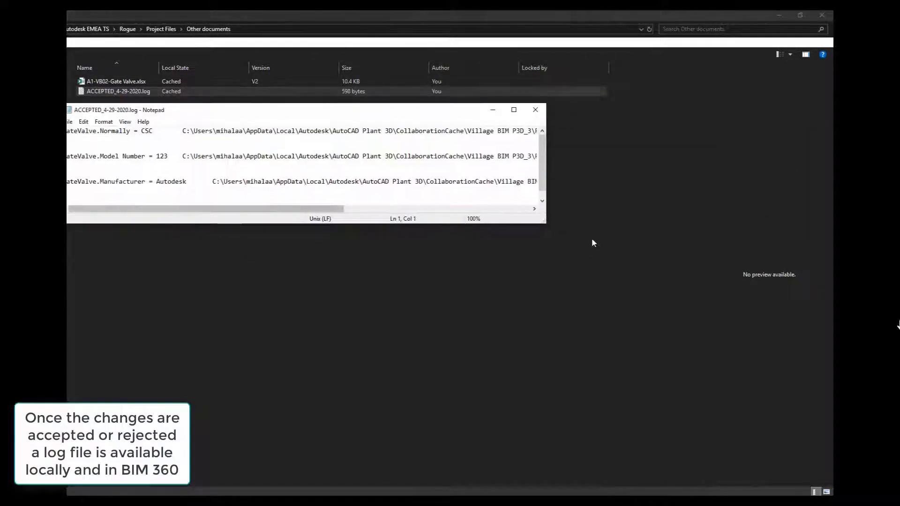
pyautogui.moveTo(546, 223); pyautogui.dragTo(662, 401)
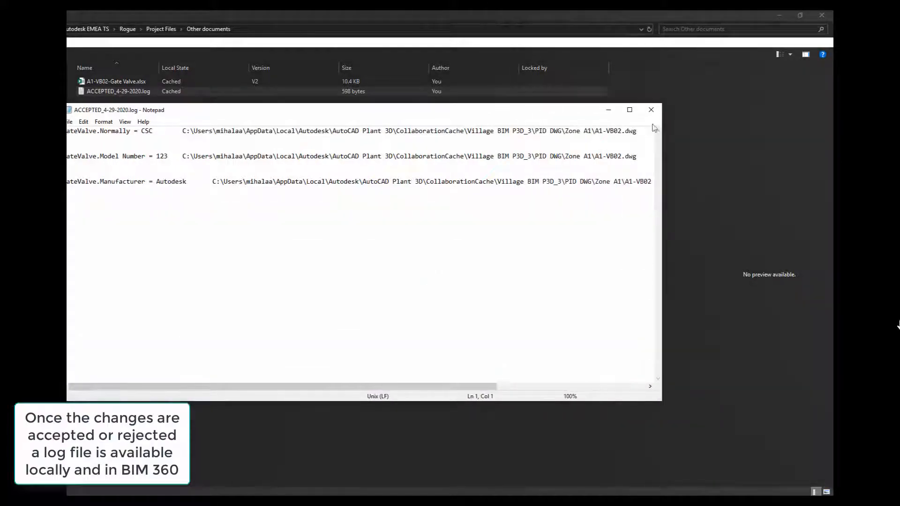
pyautogui.click(651, 110)
# Switch to BIM 360 Document Management, refresh the Other documents folder and check the available actions for ACCEPTED_4-29-2020.log
pyautogui.click(245, 446)
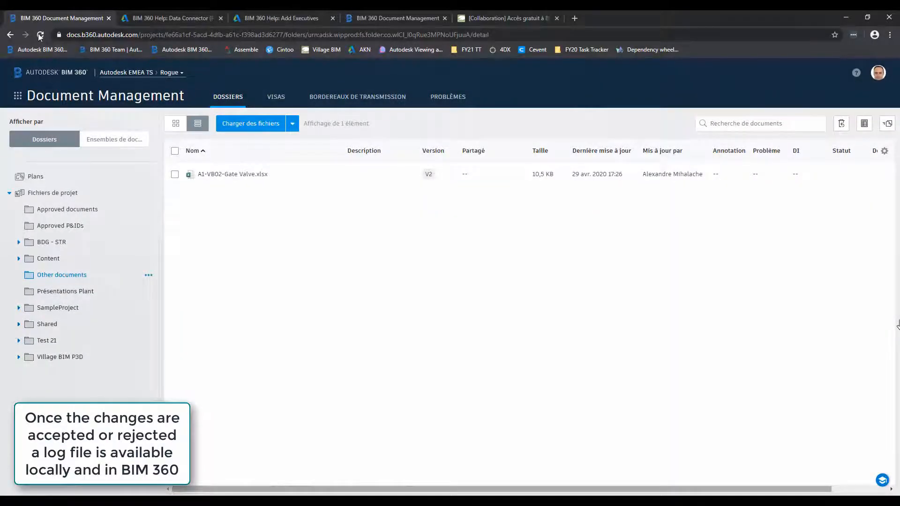
pyautogui.click(40, 35)
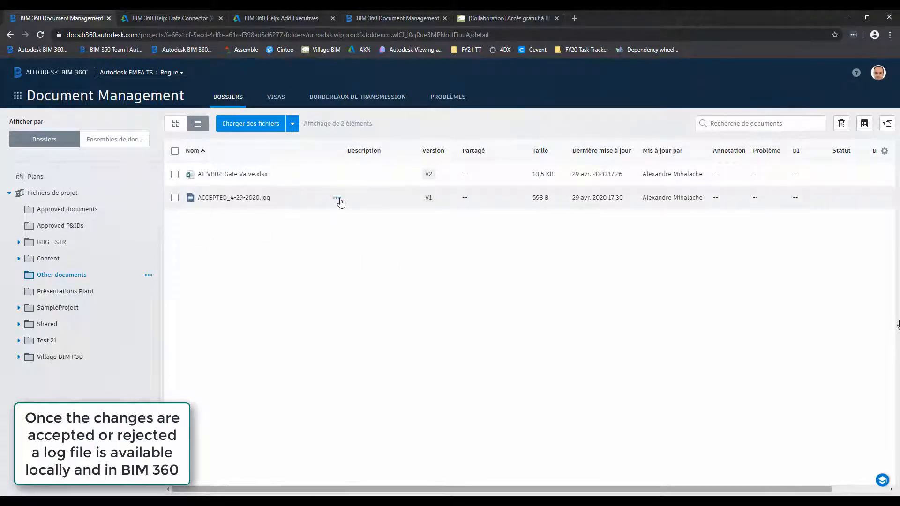
pyautogui.click(337, 199)
pyautogui.click(341, 207)
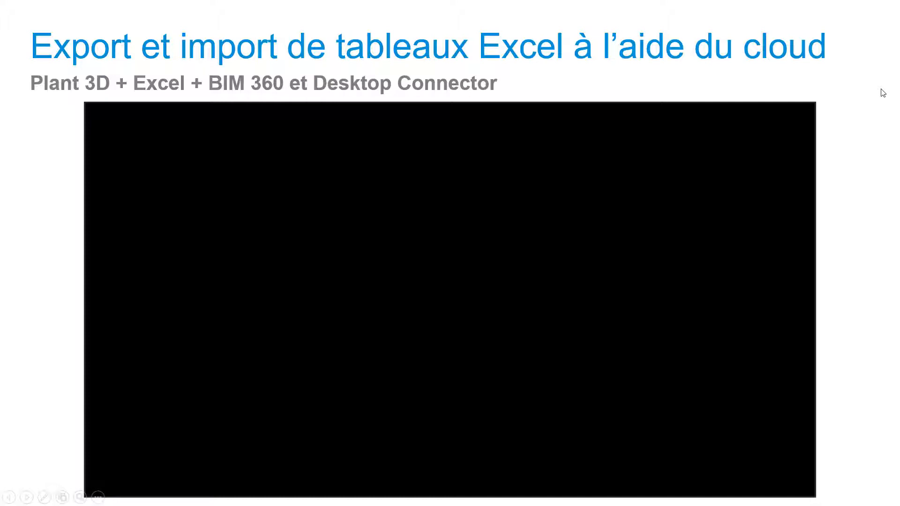
pyautogui.click(881, 63)
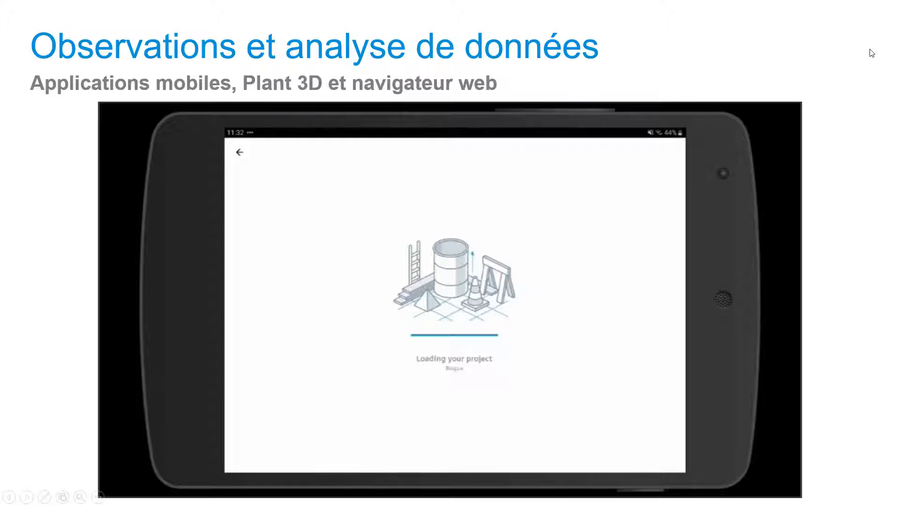
pyautogui.press('Right')
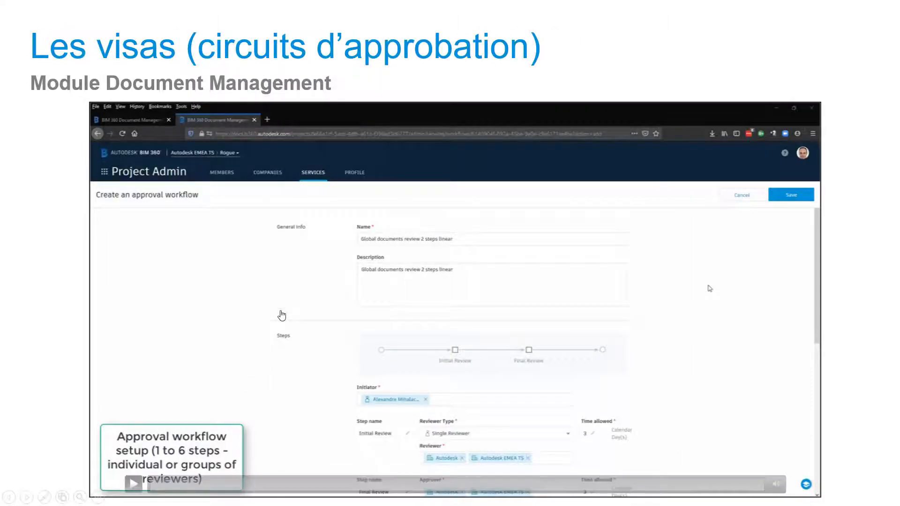
pyautogui.press('Left')
pyautogui.click(133, 483)
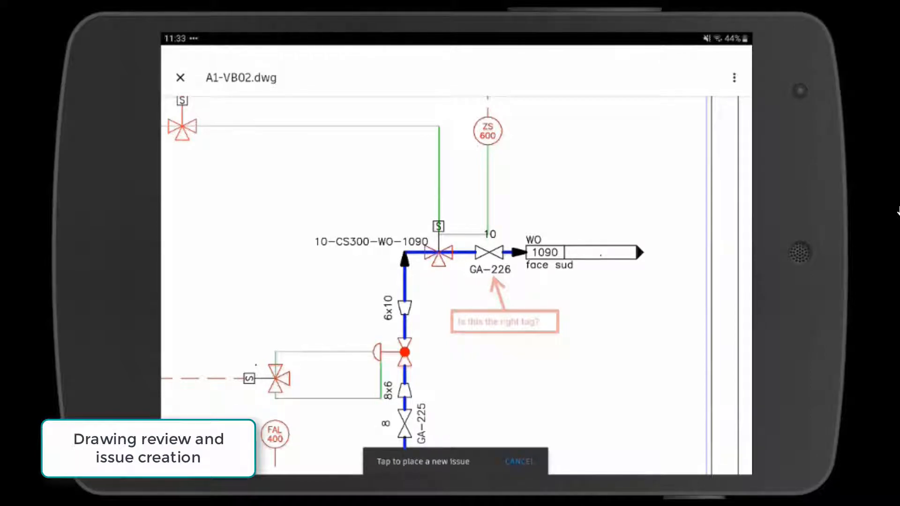
# Place a new issue at valve GA-226 in A1-VB02.dwg and title it "Tag update"
pyautogui.click(479, 251)
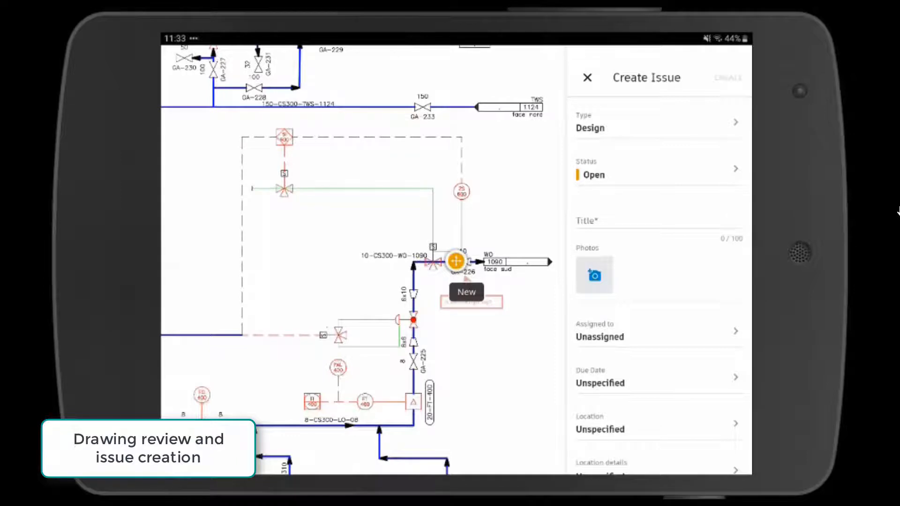
pyautogui.click(657, 221)
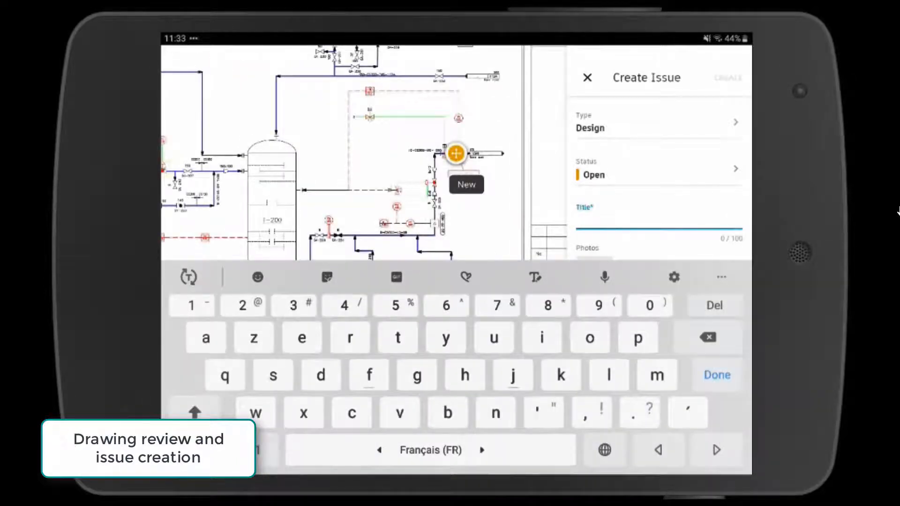
pyautogui.write('Ta')
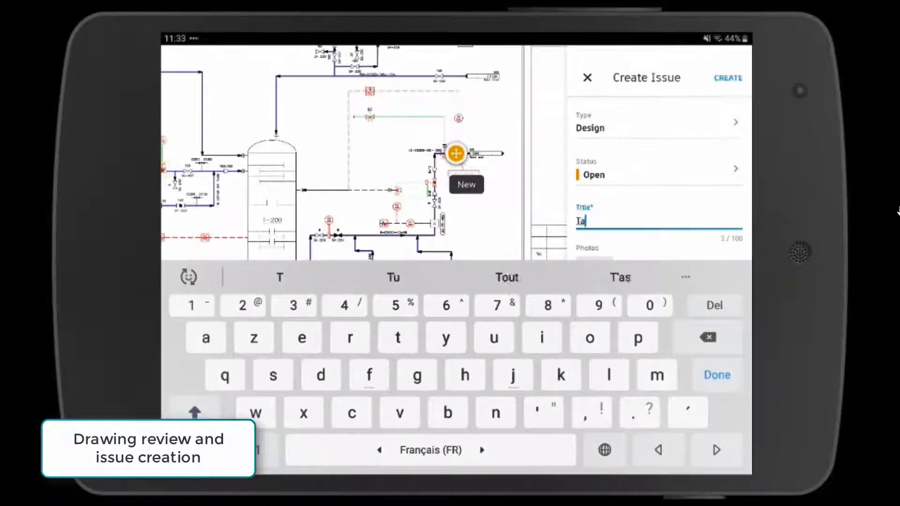
pyautogui.write('g update')
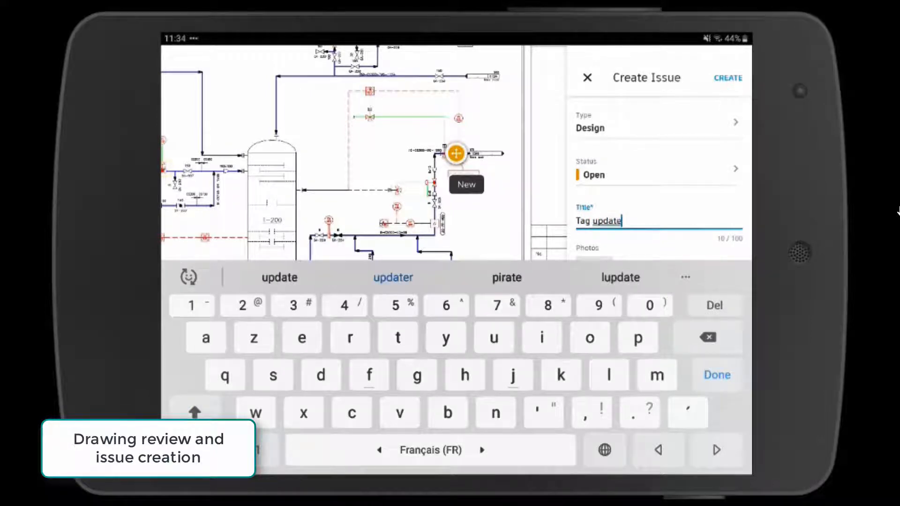
pyautogui.scroll(-2, 662, 174)
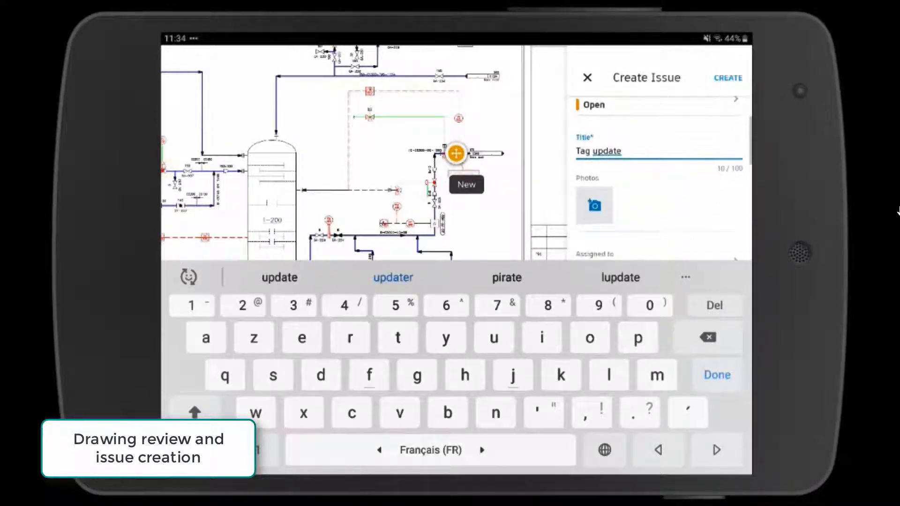
# Assign the issue to the GC 1 project member and set its due date to May 13, 2020
pyautogui.scroll(-2, 663, 178)
pyautogui.click(656, 165)
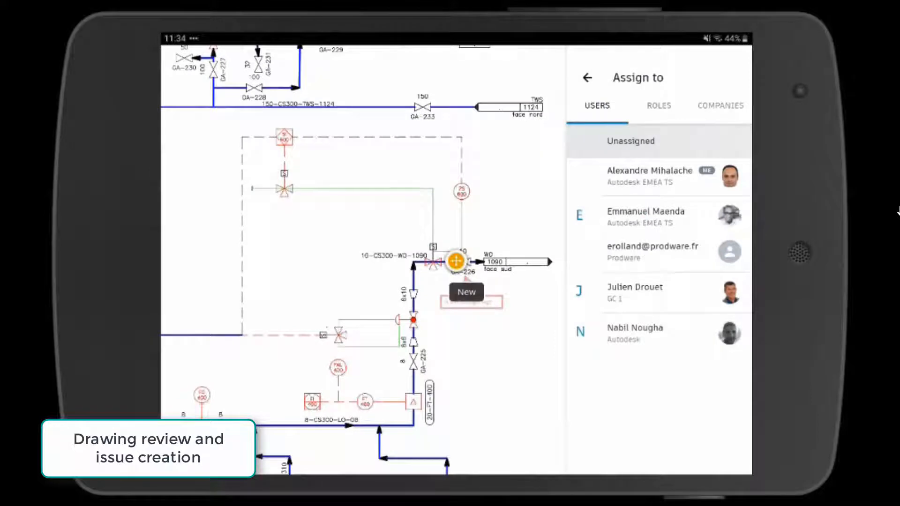
pyautogui.click(657, 293)
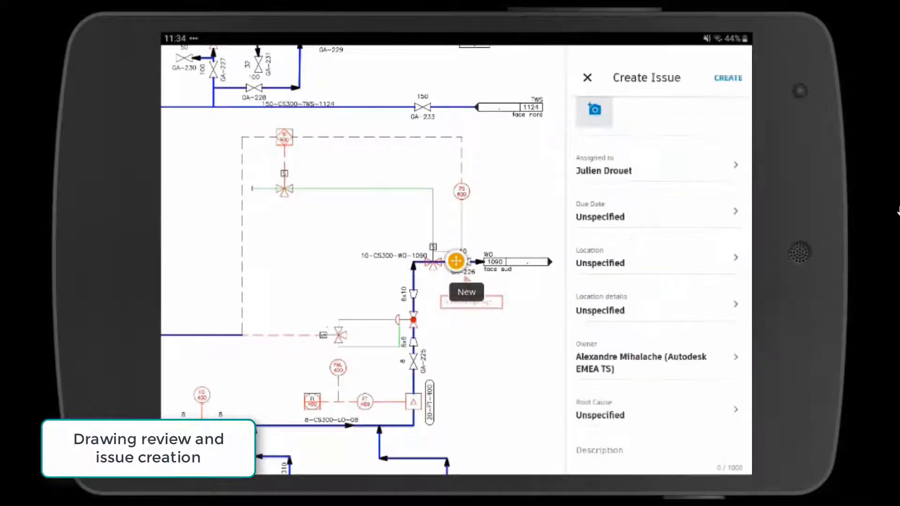
pyautogui.click(656, 211)
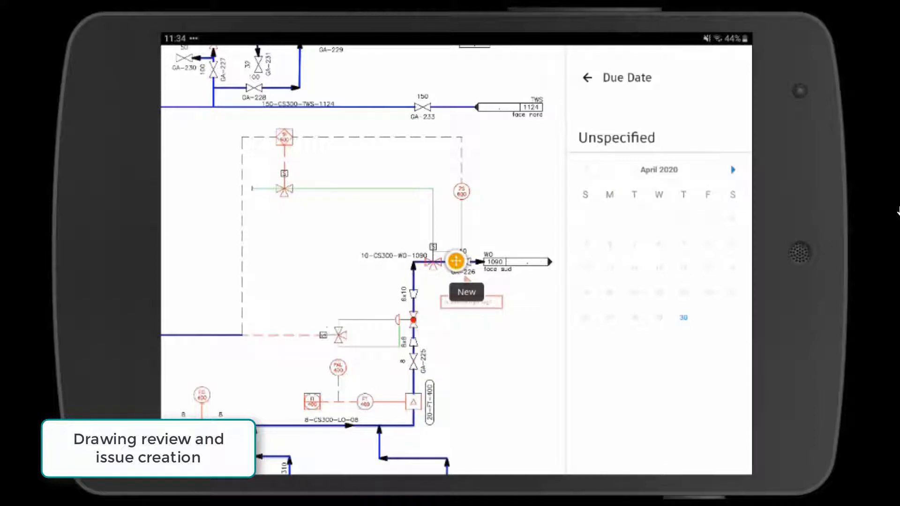
pyautogui.click(733, 170)
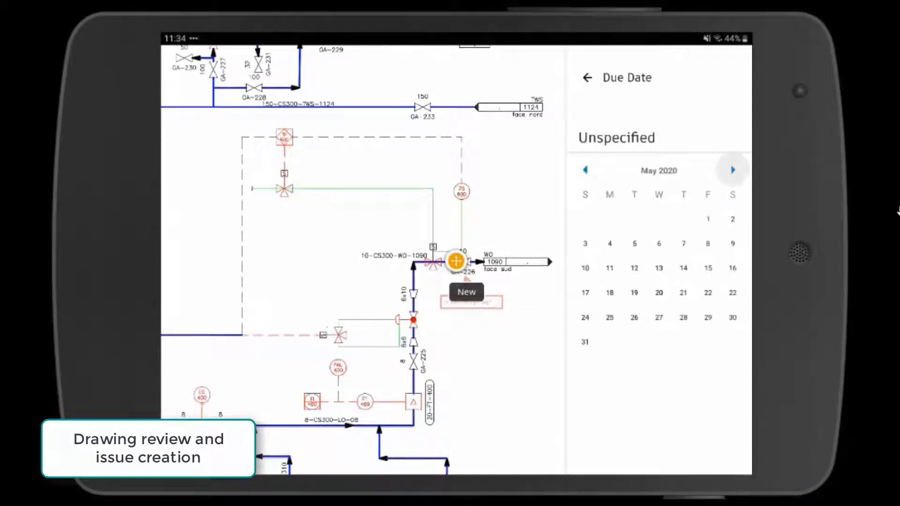
pyautogui.click(659, 268)
# Set the issue's root cause to Design Coordination and create the issue
pyautogui.scroll(-1, 659, 286)
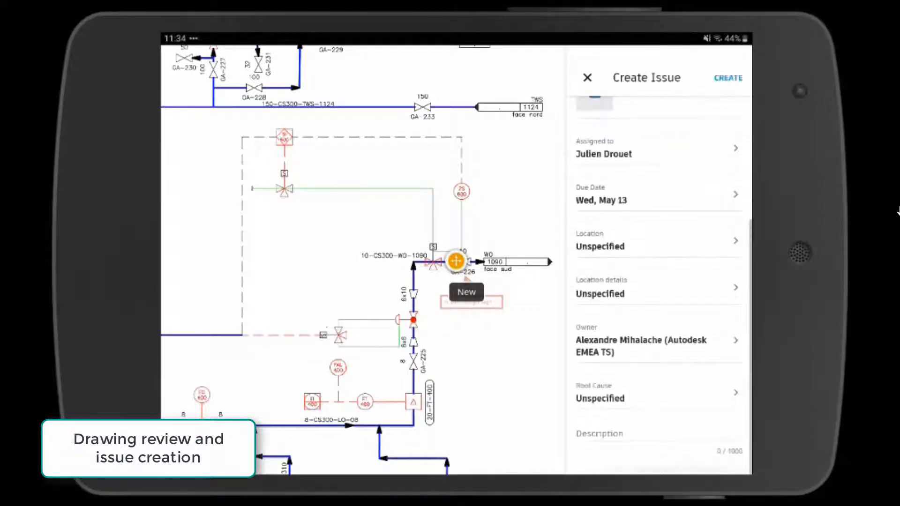
pyautogui.click(657, 392)
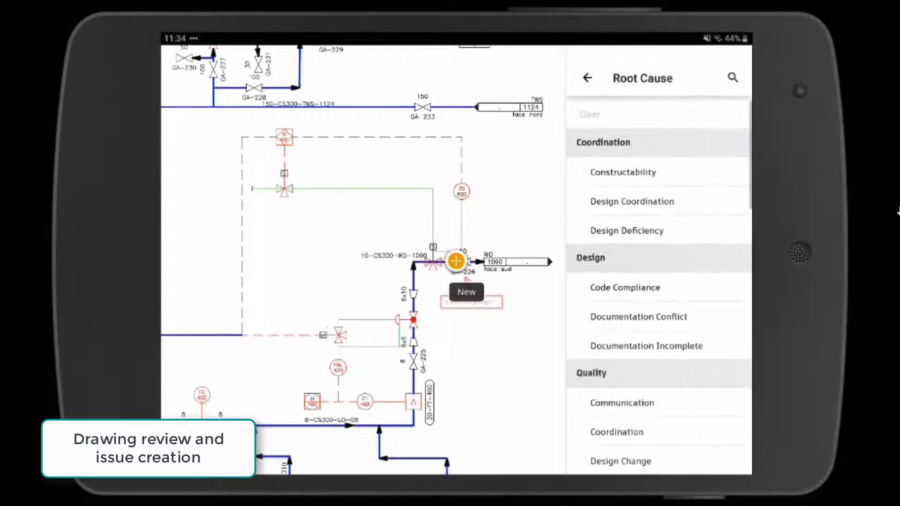
pyautogui.click(632, 202)
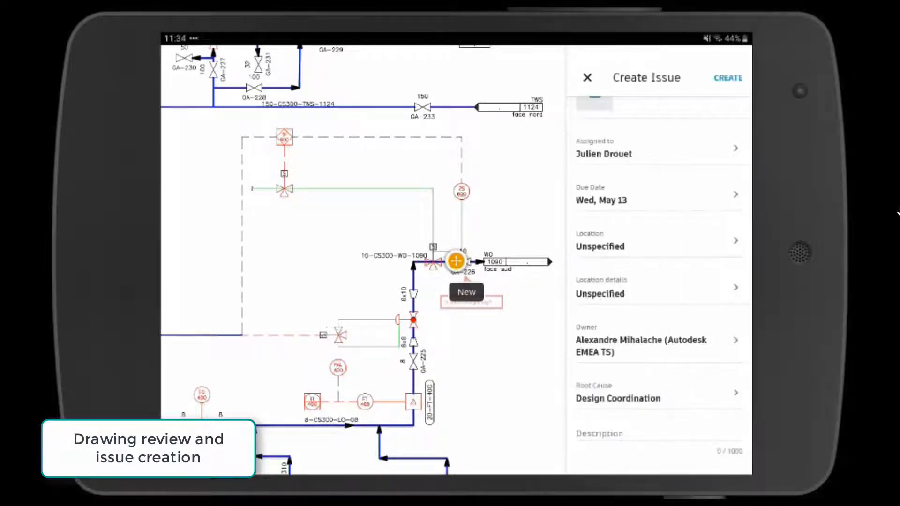
pyautogui.click(728, 78)
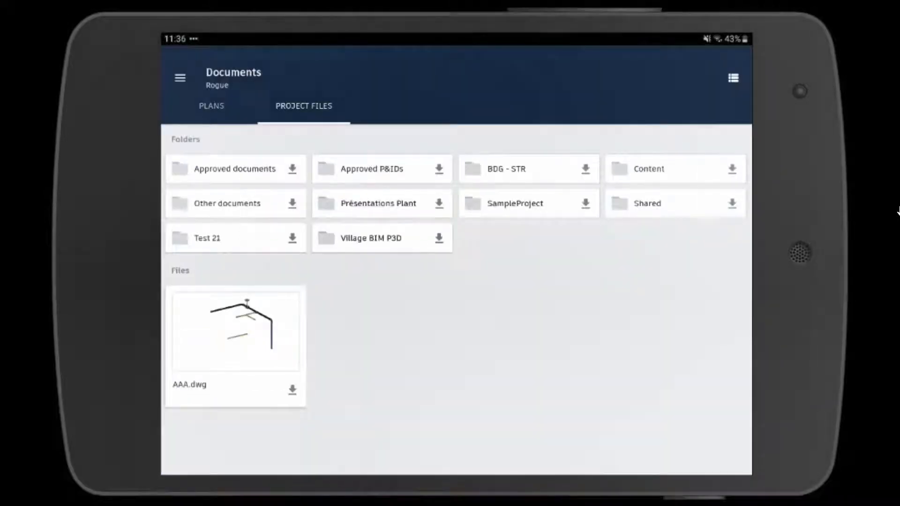
# Open B1-VB-Cooler.dwg from Village BIM P3D, Plant 3D Models, A1-VB02 Aero and move the section plane across the green vessel
pyautogui.click(412, 235)
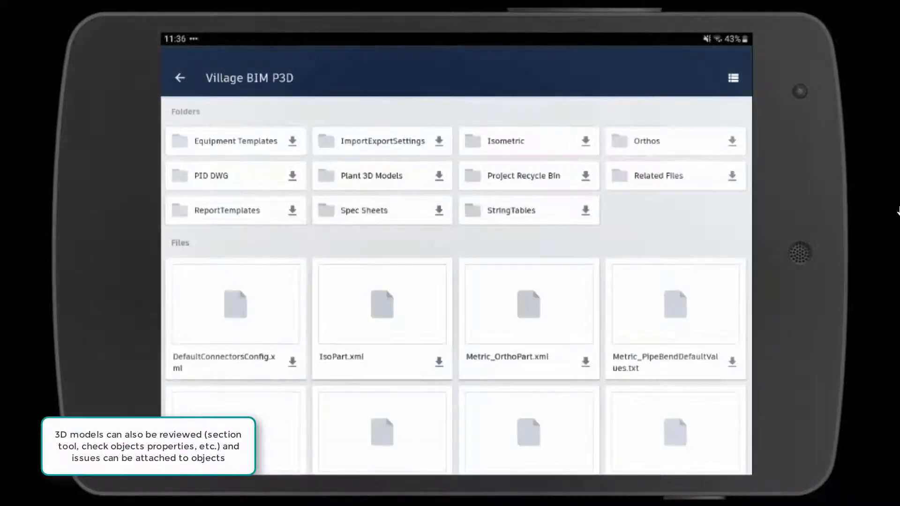
pyautogui.click(372, 176)
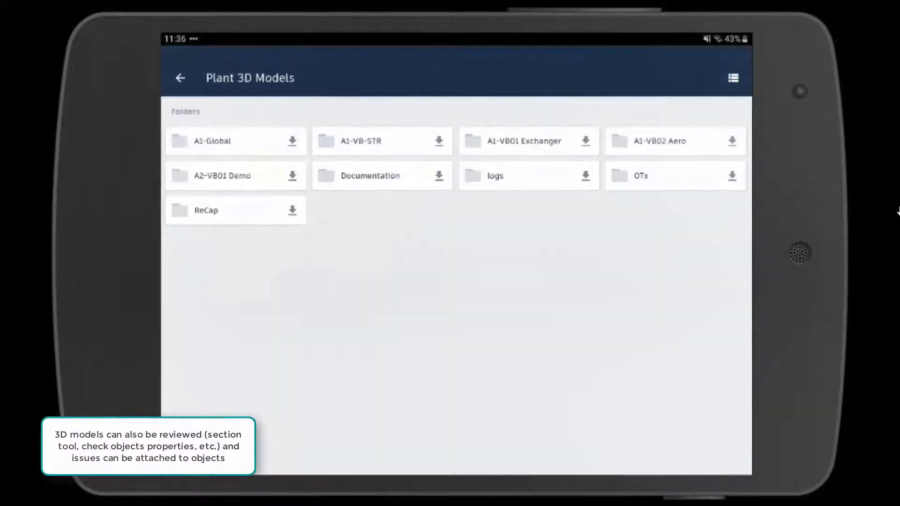
pyautogui.click(659, 141)
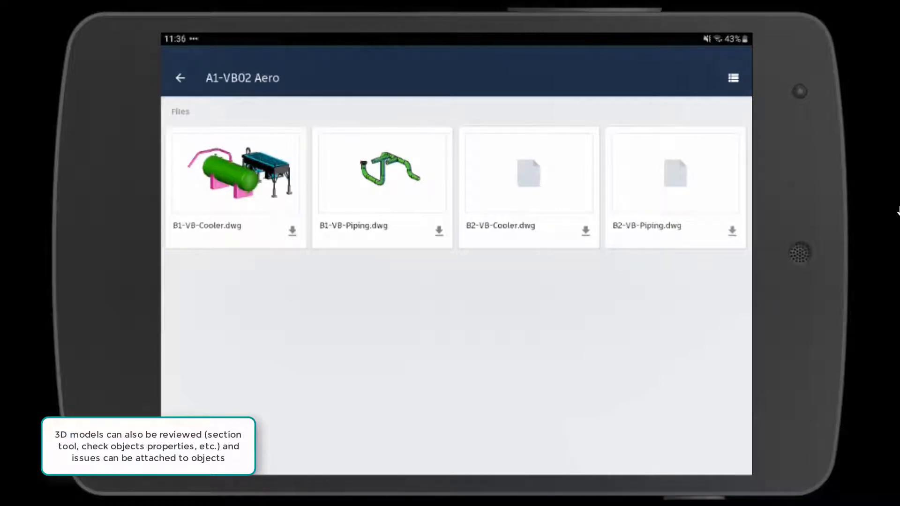
pyautogui.click(235, 173)
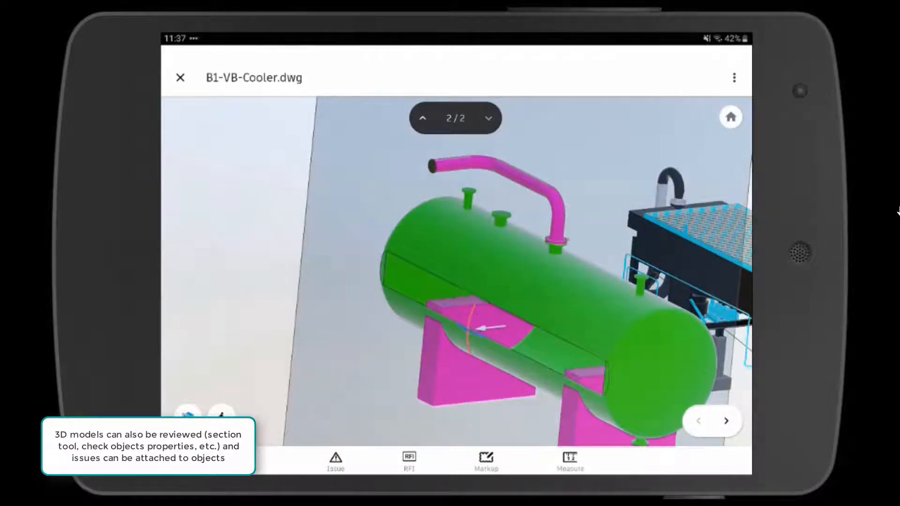
pyautogui.moveTo(492, 328); pyautogui.dragTo(542, 322)
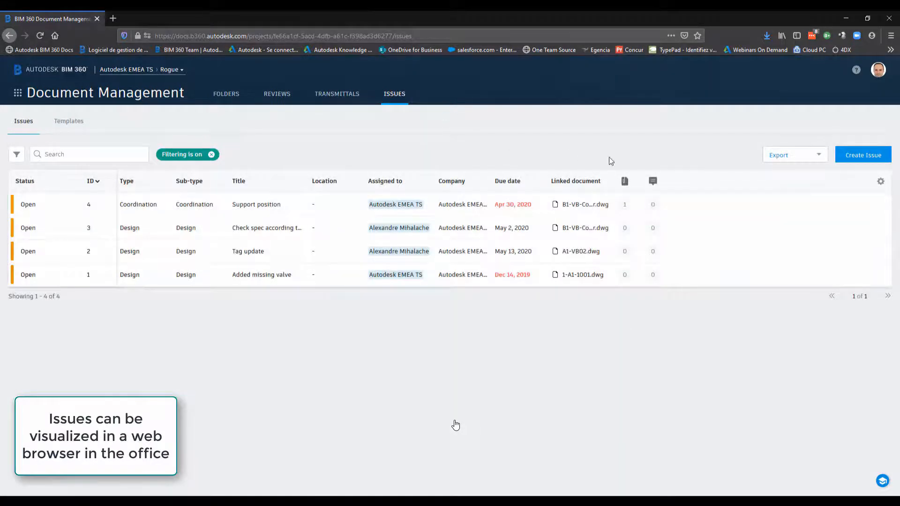
# Switch to BIM 360 Document Management, clear the issue filter and open the "Tag update" issue's linked document A1-VB02.dwg
pyautogui.click(212, 154)
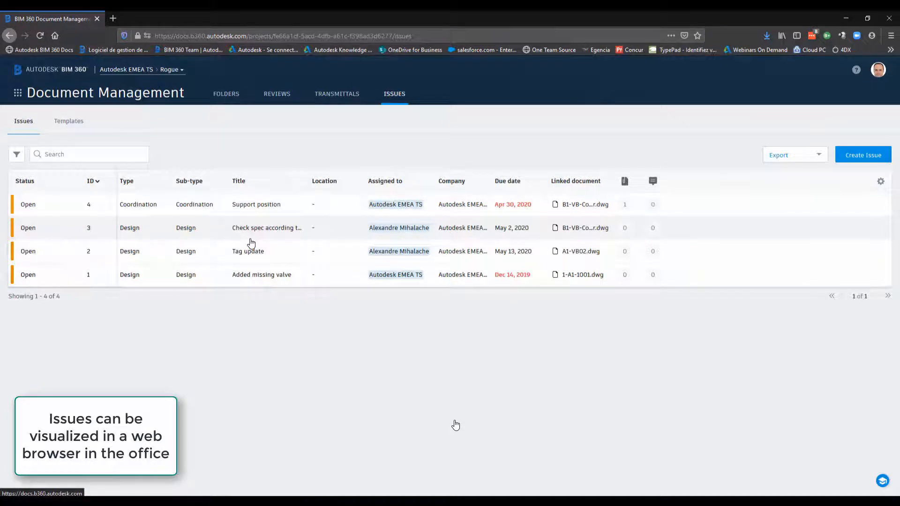
pyautogui.click(251, 258)
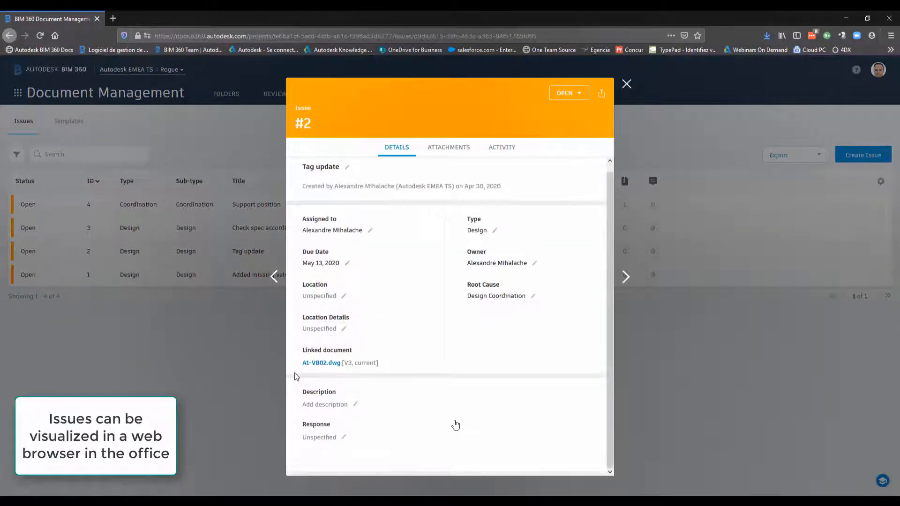
pyautogui.click(313, 364)
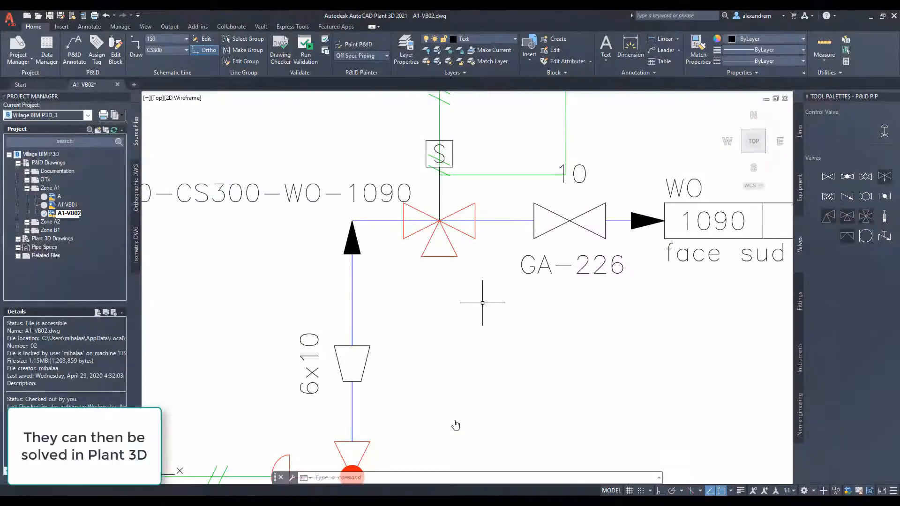
# Switch to AutoCAD Plant 3D and reassign valve GA-226 the next available tag number, 168, keeping code GA
pyautogui.scroll(-7, 512, 303)
pyautogui.scroll(4, 543, 322)
pyautogui.moveTo(543, 291); pyautogui.dragTo(542, 331, button='middle')
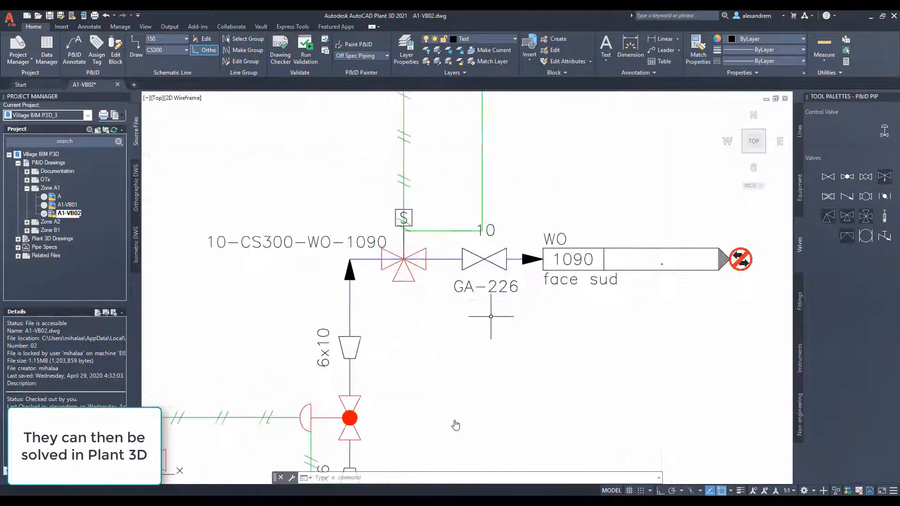
pyautogui.click(485, 259)
pyautogui.rightClick(488, 194)
pyautogui.click(518, 224)
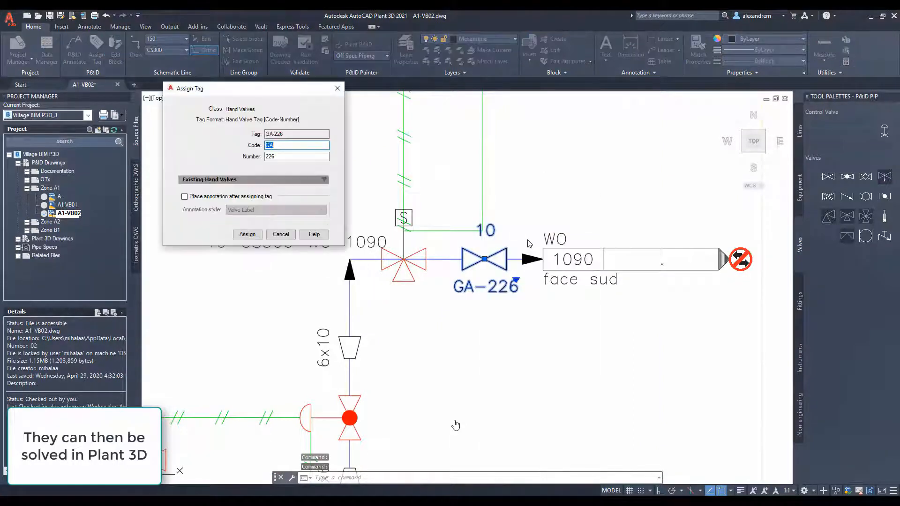
pyautogui.click(324, 156)
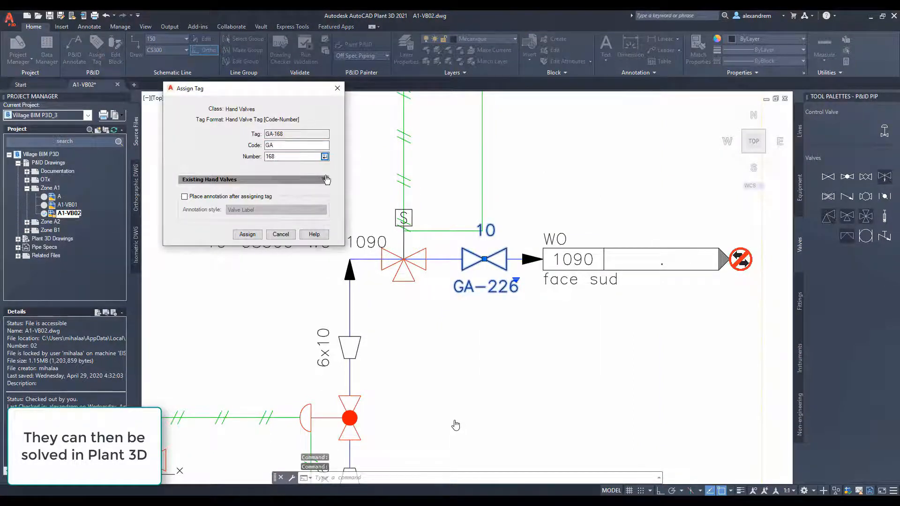
pyautogui.click(248, 234)
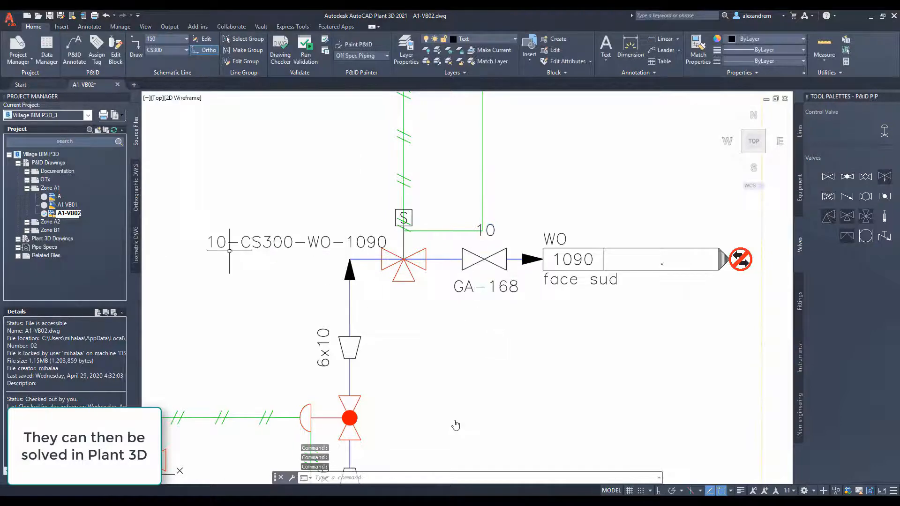
# Check in drawing A1-VB02 with the version comment "Update valve tag 168"
pyautogui.rightClick(59, 216)
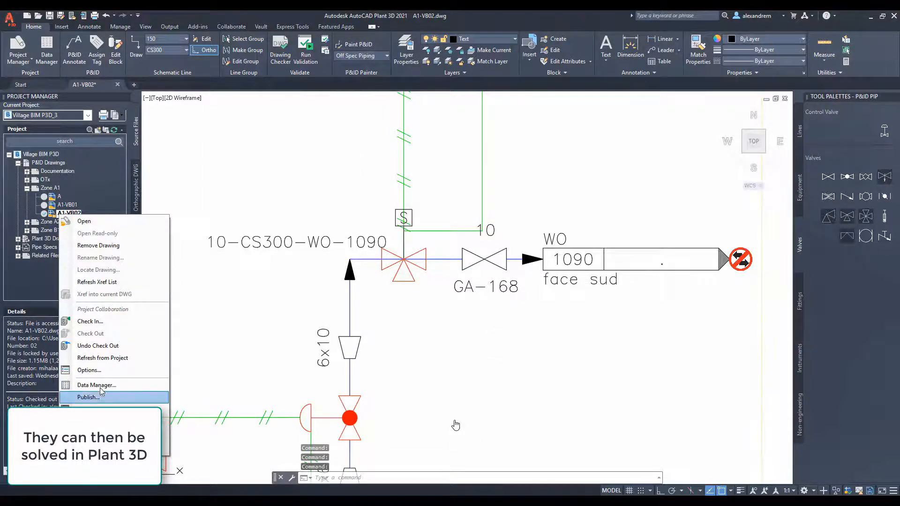
pyautogui.click(101, 323)
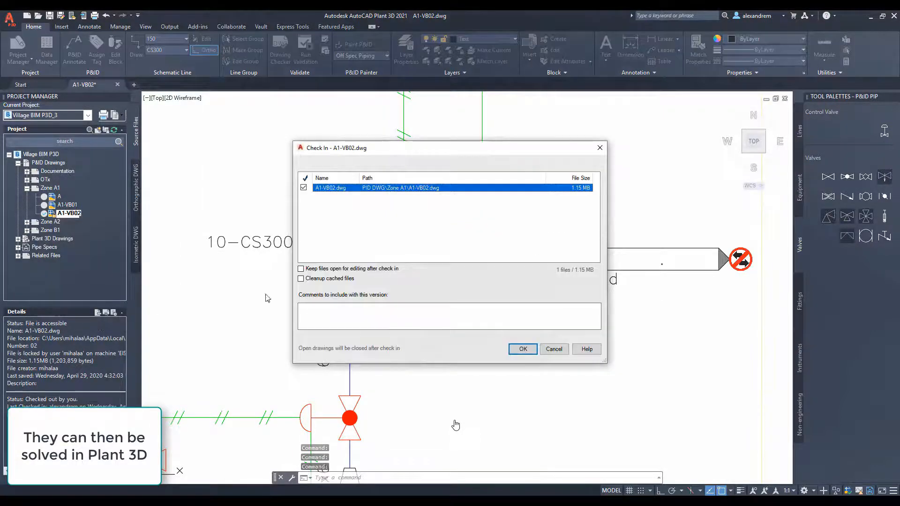
pyautogui.click(406, 313)
pyautogui.write('Update valve tag')
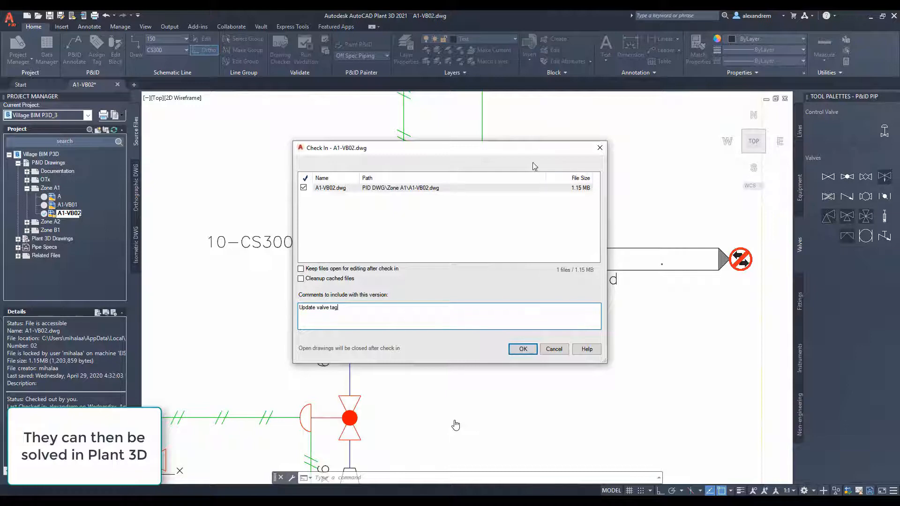
pyautogui.moveTo(512, 155)
pyautogui.mouseDown()
pyautogui.moveTo(352, 120)
pyautogui.moveTo(399, 143)
pyautogui.mouseUp()
pyautogui.write('valve tag 168')
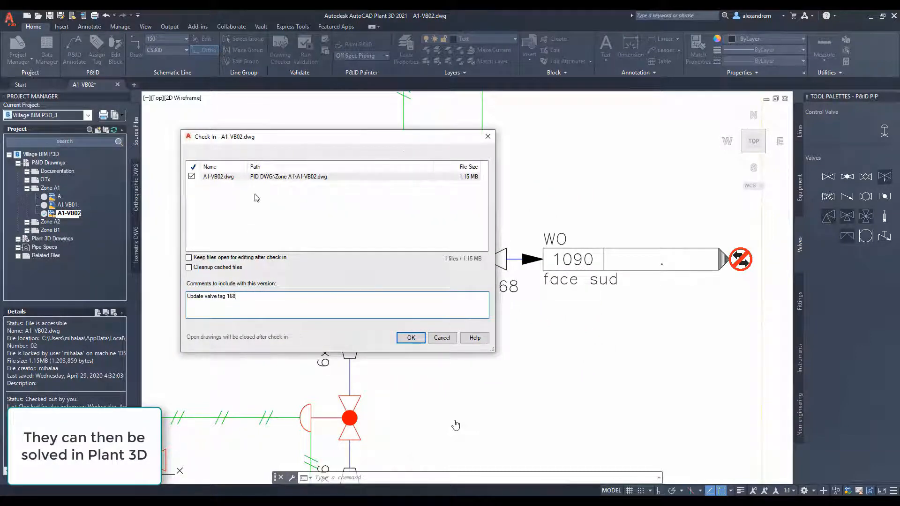
pyautogui.click(411, 338)
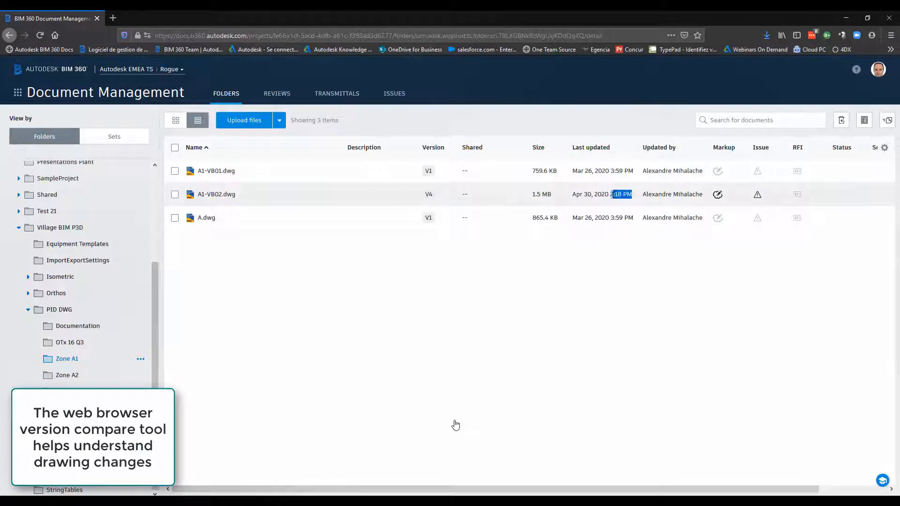
# Switch to BIM 360 Document Management and compare versions V4 and V3 of A1-VB02.dwg in 2D View
pyautogui.click(212, 196)
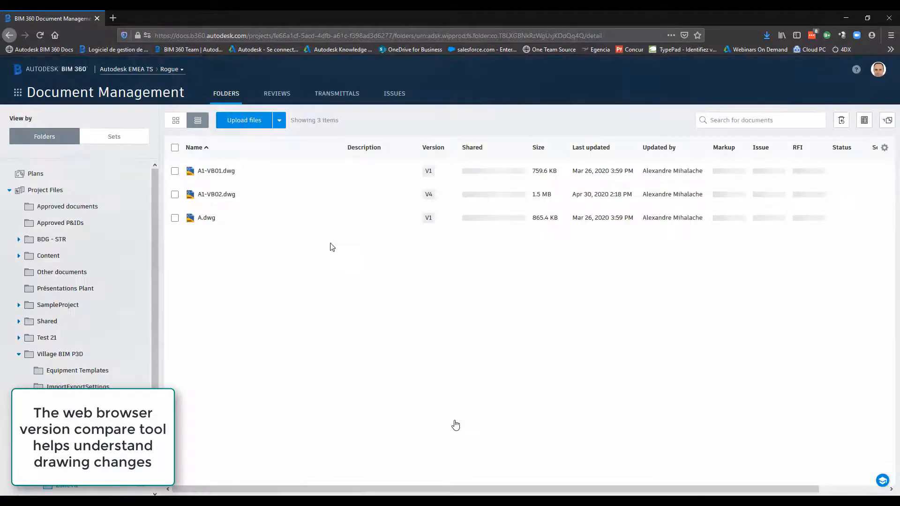
pyautogui.click(429, 195)
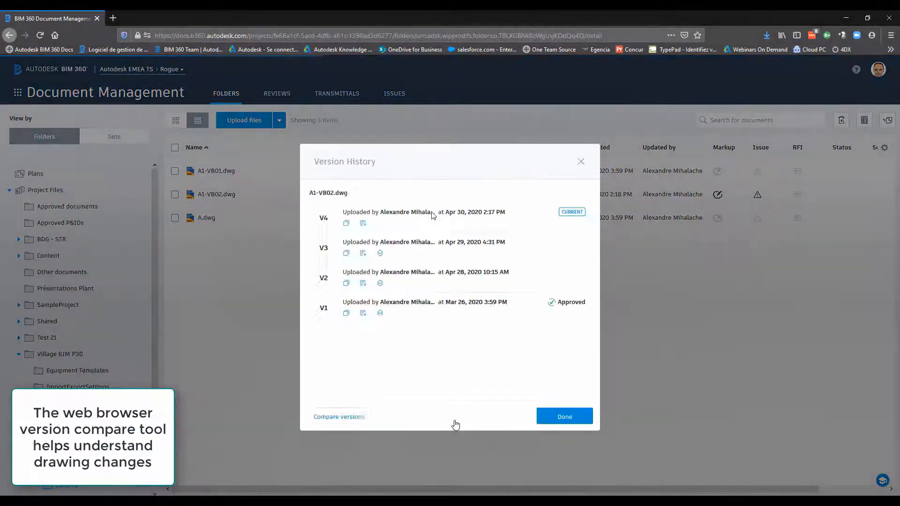
pyautogui.click(356, 417)
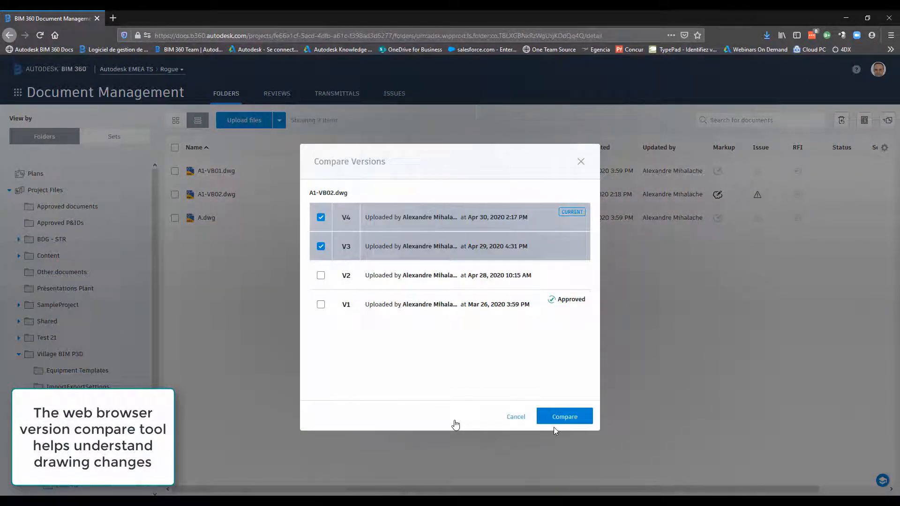
pyautogui.click(581, 417)
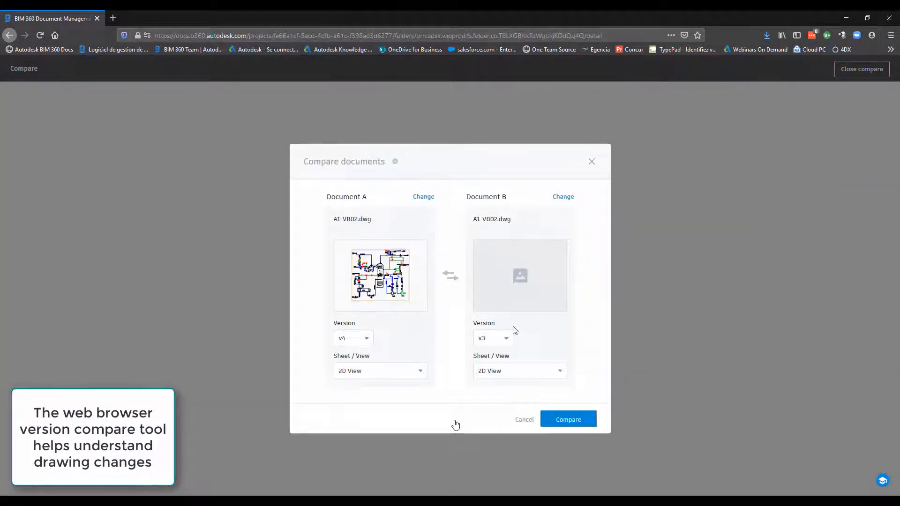
pyautogui.click(561, 417)
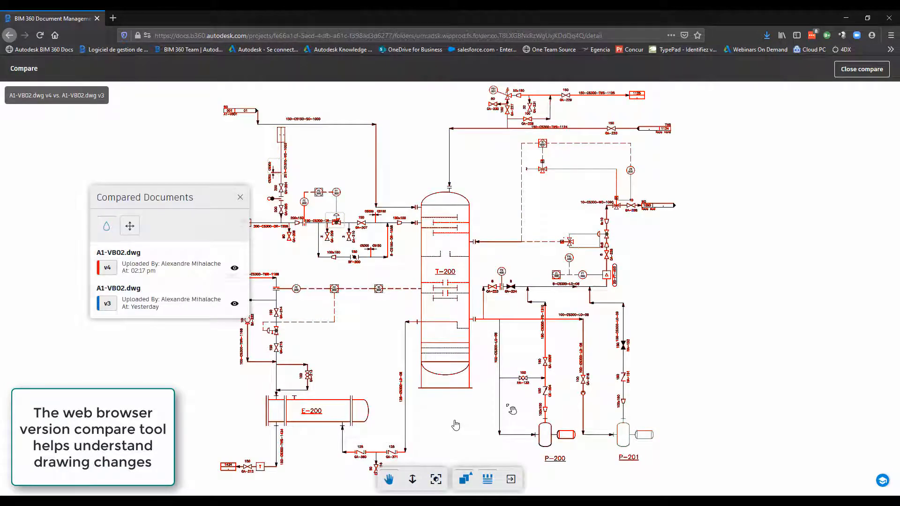
# Compare V4 and V3 of A1-VB02.dwg with a split divider instead of the overlay, sweeping it across the changed valve tag
pyautogui.click(464, 480)
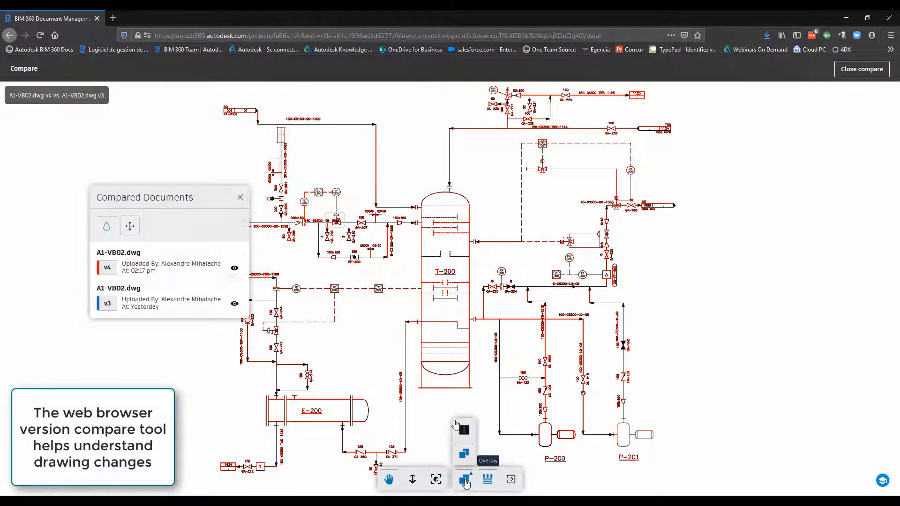
pyautogui.click(464, 435)
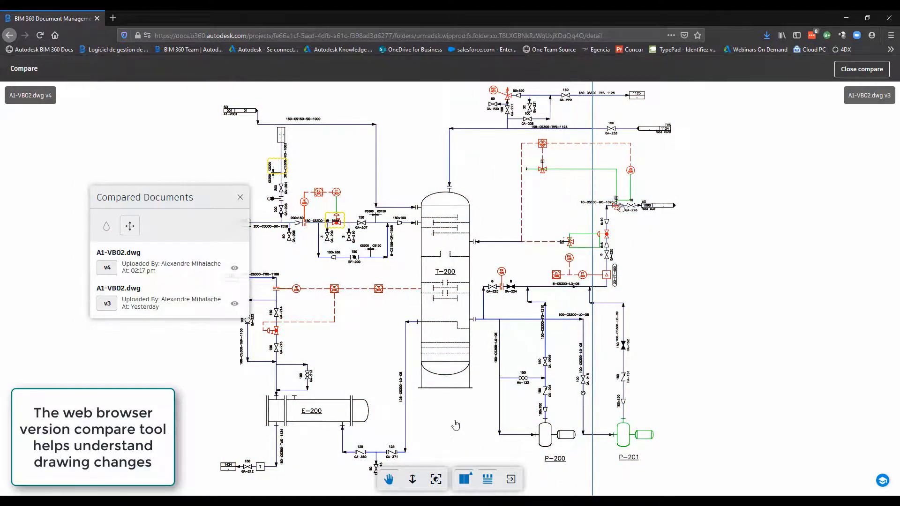
pyautogui.scroll(4, 644, 216)
pyautogui.moveTo(591, 241); pyautogui.dragTo(623, 243)
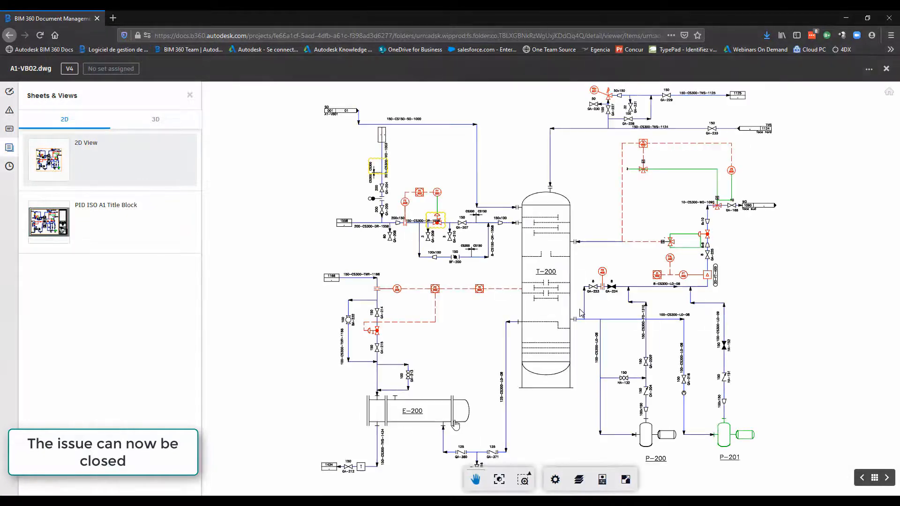
# Show the PID ISO A1 Title Block sheet and open the details of the issue pinned on valve GA-168
pyautogui.click(156, 239)
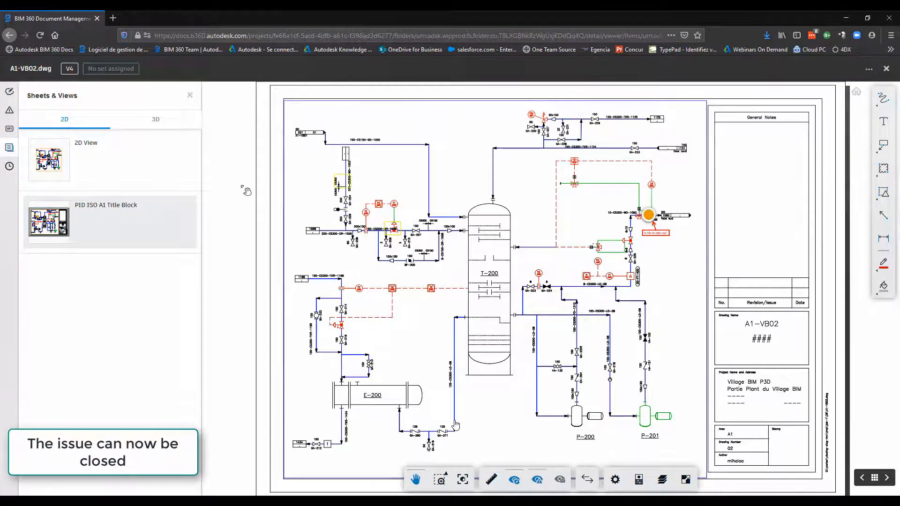
pyautogui.scroll(2, 647, 214)
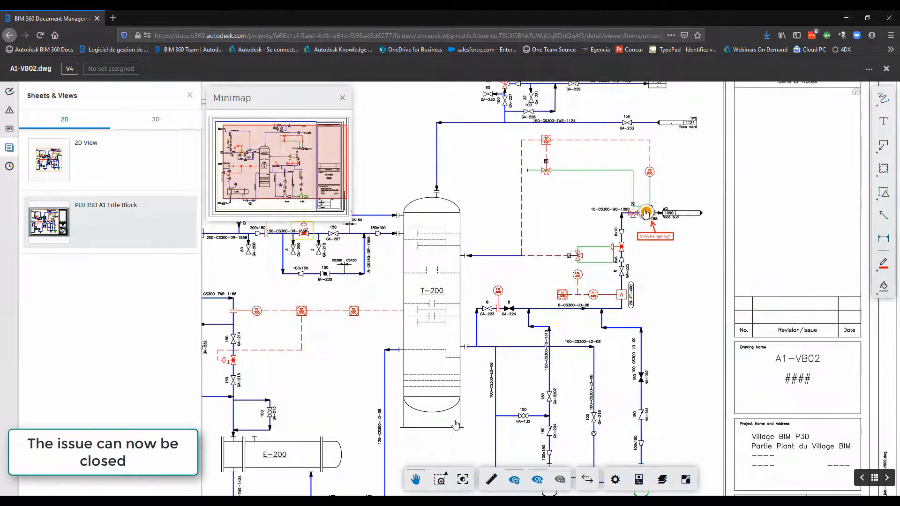
pyautogui.click(646, 213)
pyautogui.scroll(2, 564, 294)
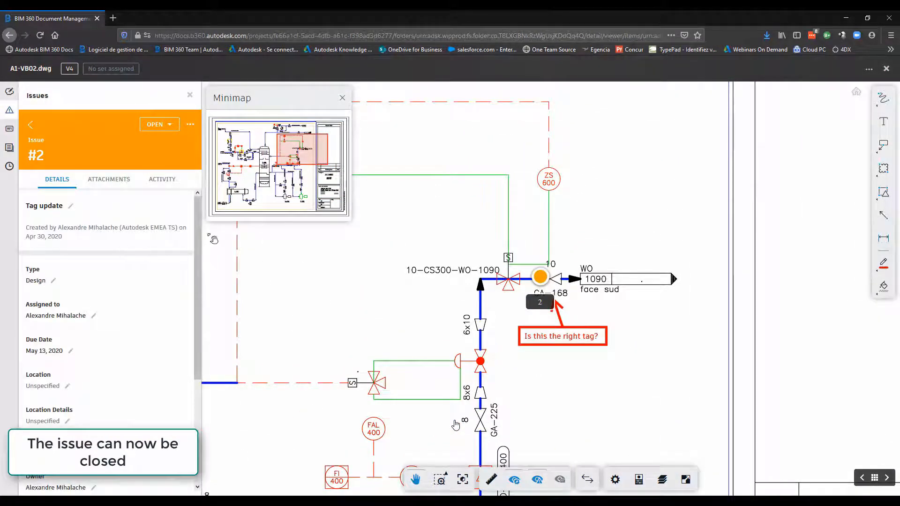
pyautogui.moveTo(200, 232); pyautogui.dragTo(201, 319)
pyautogui.scroll(3, 200, 319)
# Set the "Tag update" issue's status to Answered with the comment "Updated"
pyautogui.click(158, 124)
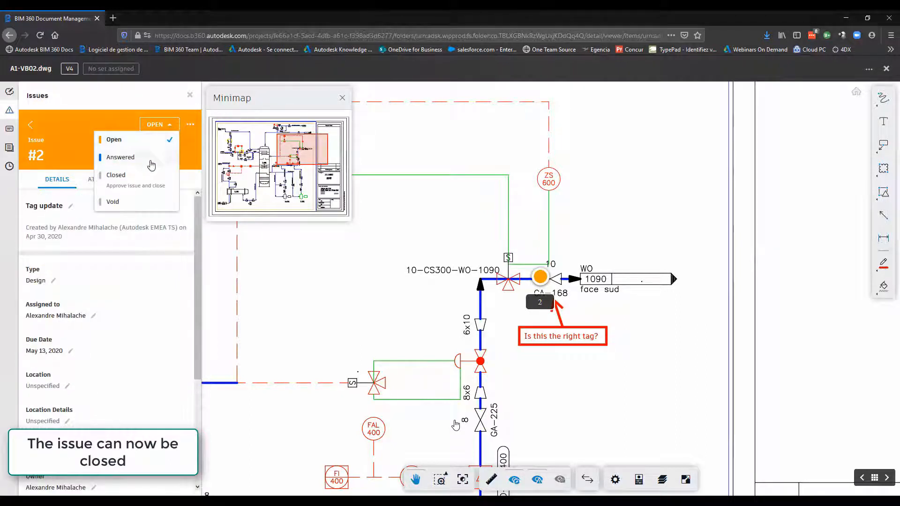
pyautogui.click(144, 159)
pyautogui.click(69, 286)
pyautogui.write('Updated')
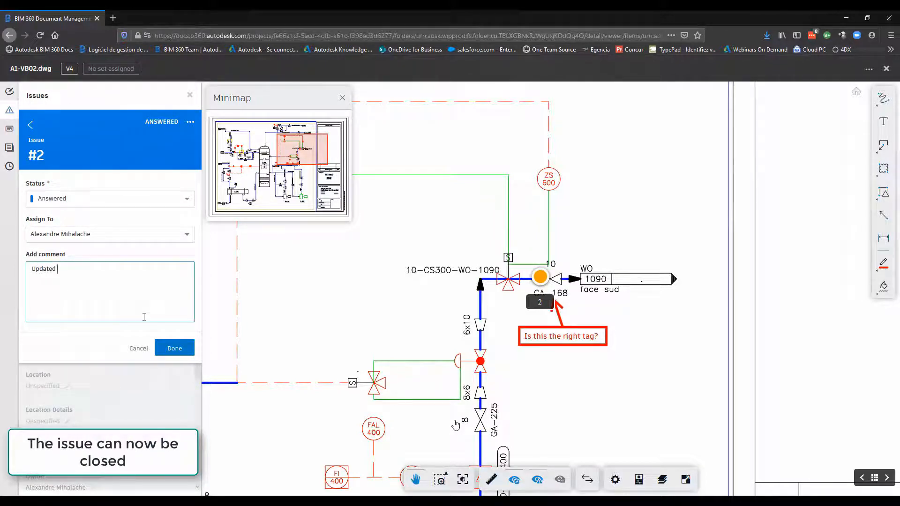
pyautogui.click(174, 348)
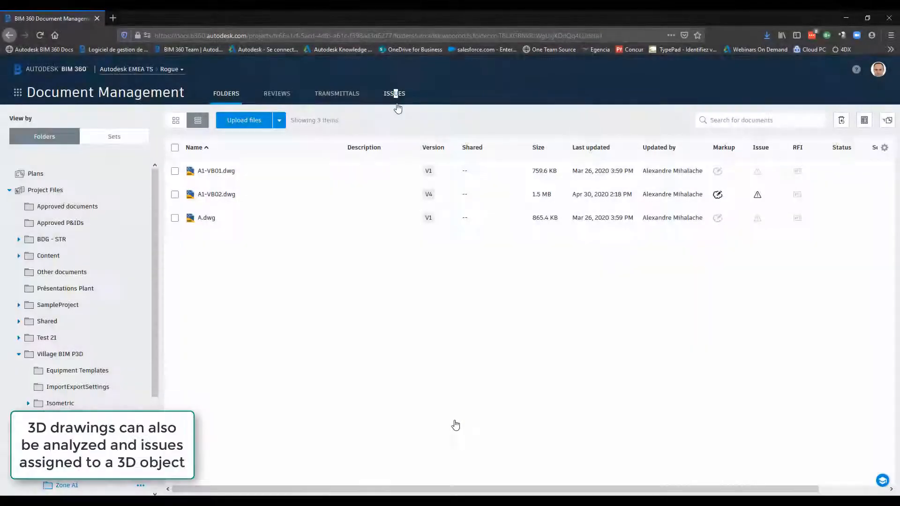
# Review the attachments and activity of the issue "Check spec according to Aa45" and open its linked document B1-VB-Cooler.dwg
pyautogui.click(395, 94)
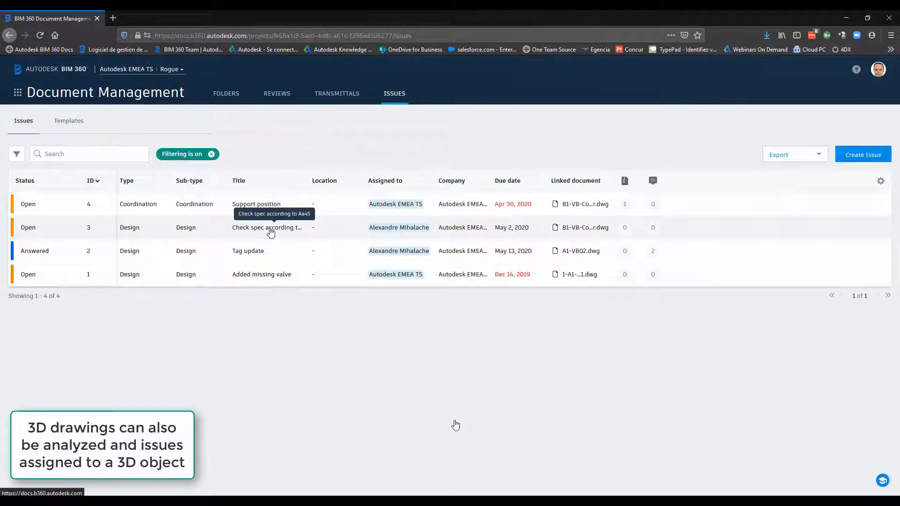
pyautogui.click(270, 231)
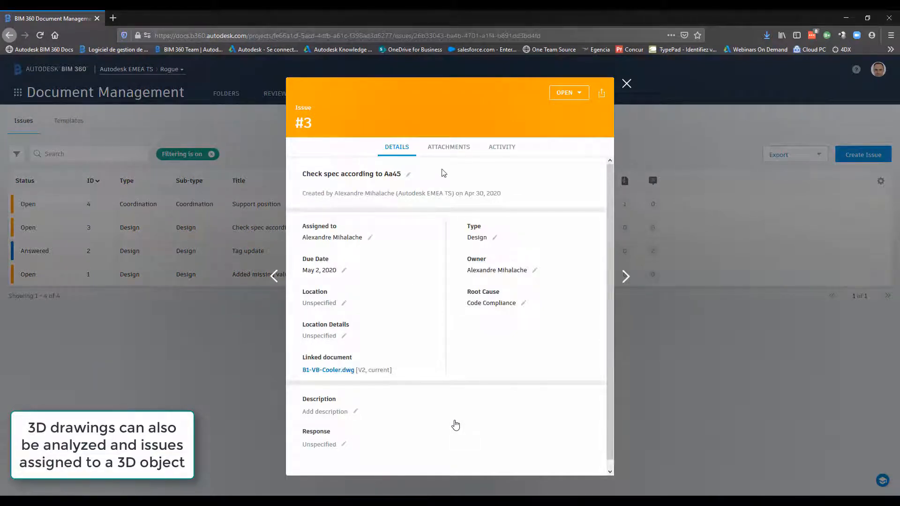
pyautogui.click(449, 148)
pyautogui.click(500, 148)
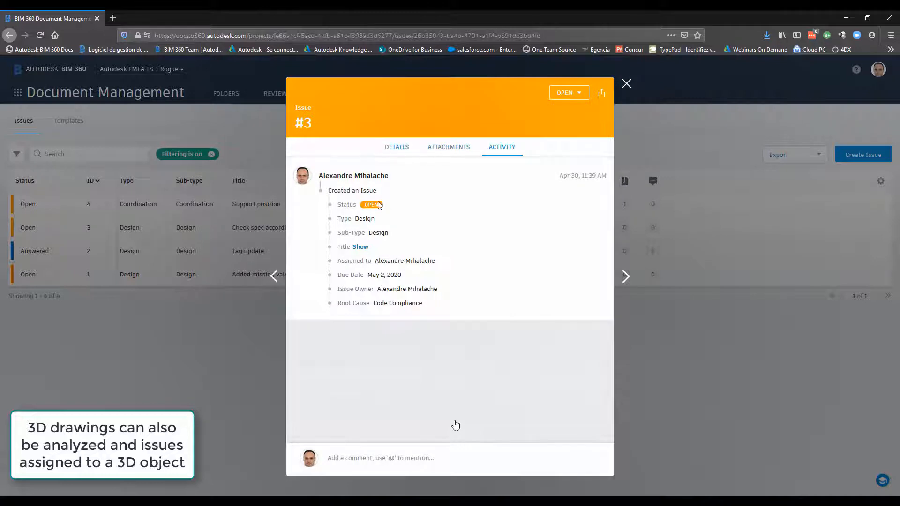
pyautogui.click(401, 155)
pyautogui.click(338, 371)
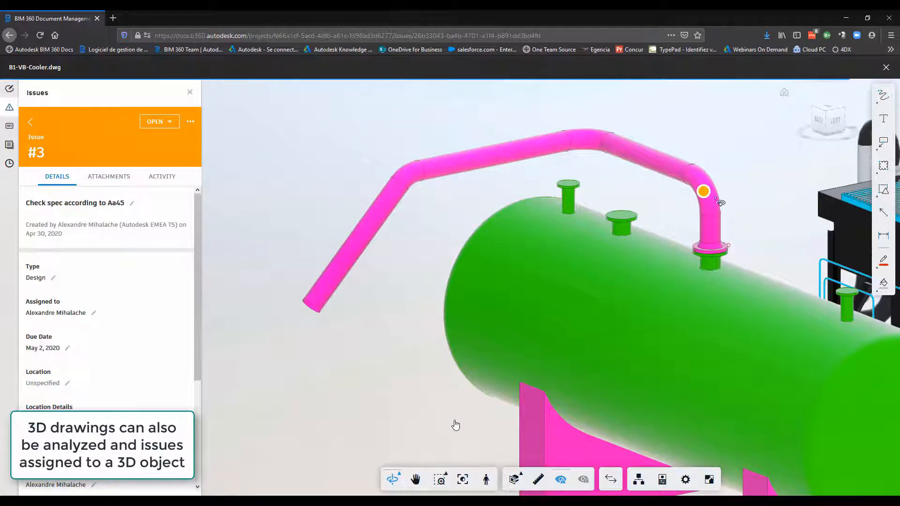
# Examine the properties of the elbow marked by the issue, down to its Spec value
pyautogui.click(663, 479)
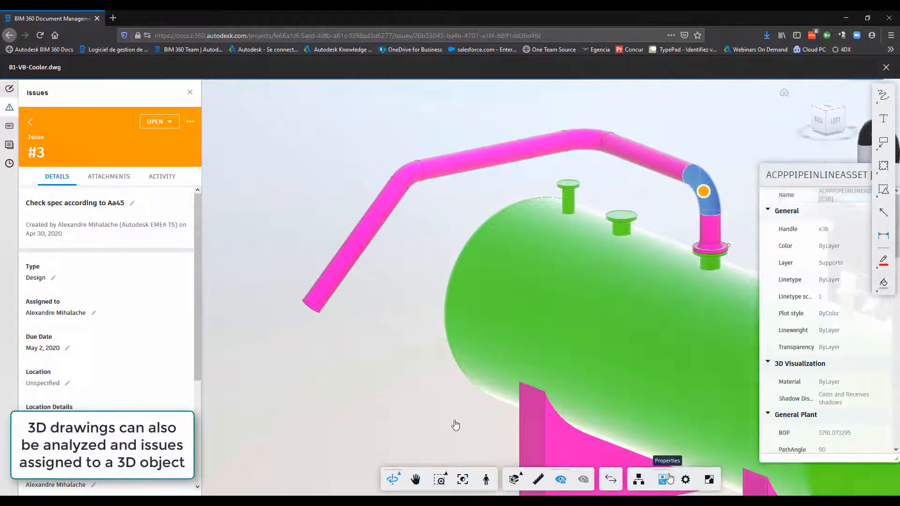
pyautogui.moveTo(797, 174); pyautogui.dragTo(278, 100)
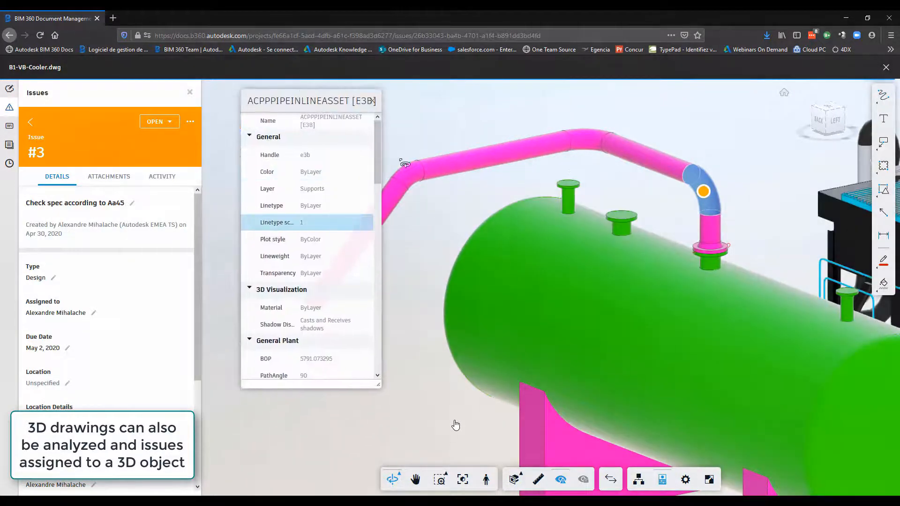
pyautogui.moveTo(376, 143); pyautogui.dragTo(381, 240)
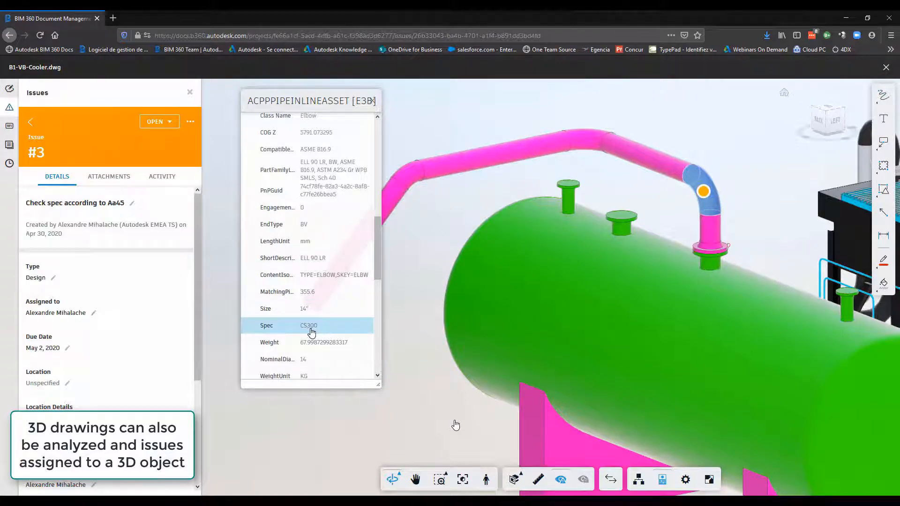
pyautogui.click(373, 102)
pyautogui.click(369, 137)
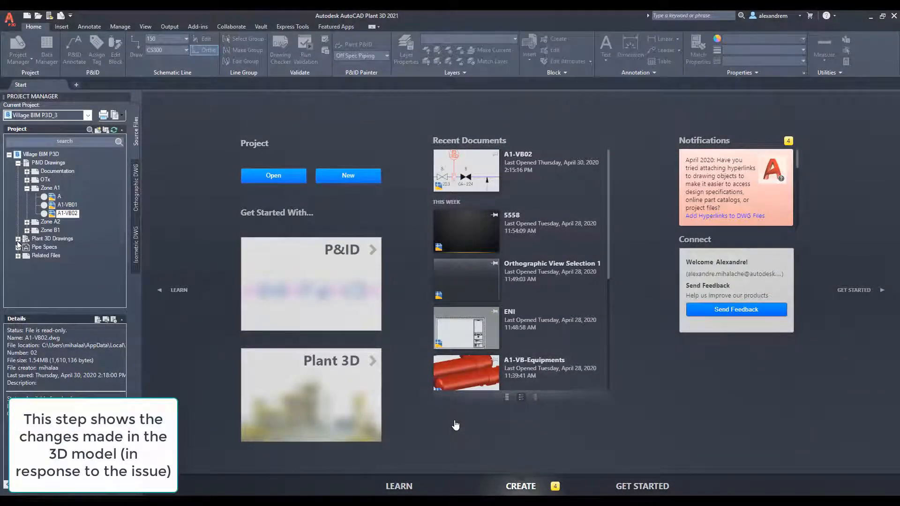
# Switch to AutoCAD Plant 3D, preview B1-VB-Cooler under Plant 3D Drawings > A1-VB02 Aero, and open it for editing
pyautogui.doubleClick(18, 240)
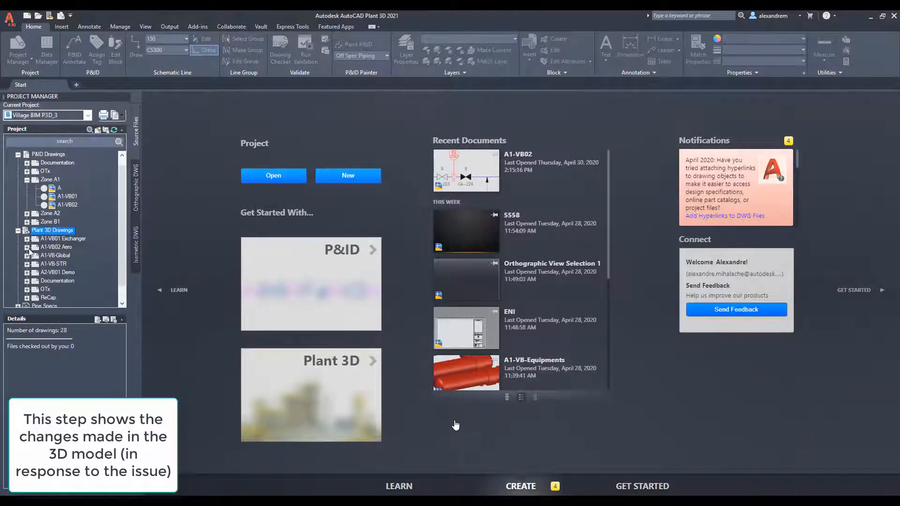
pyautogui.click(27, 248)
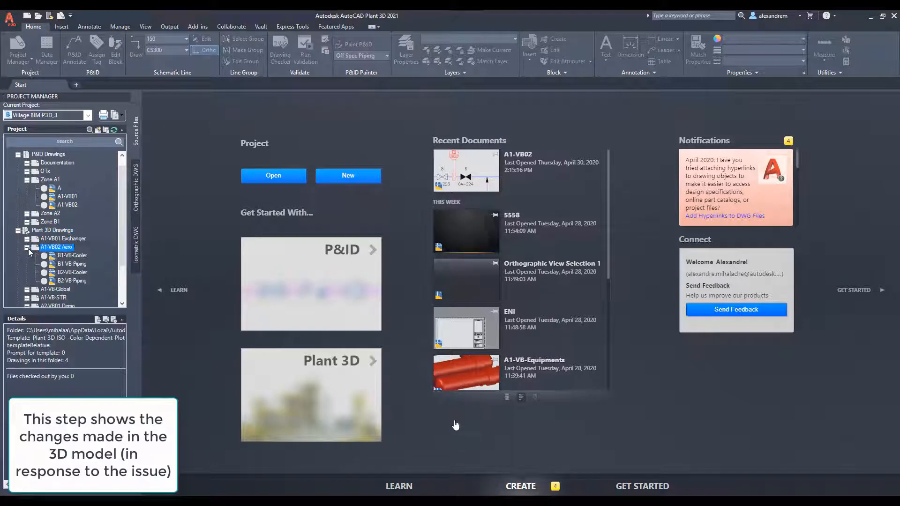
pyautogui.rightClick(72, 256)
pyautogui.click(61, 257)
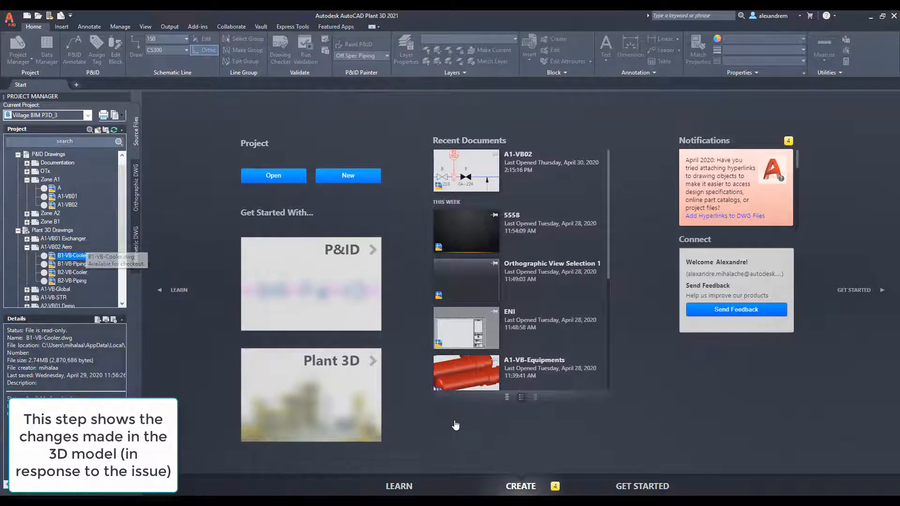
pyautogui.click(108, 323)
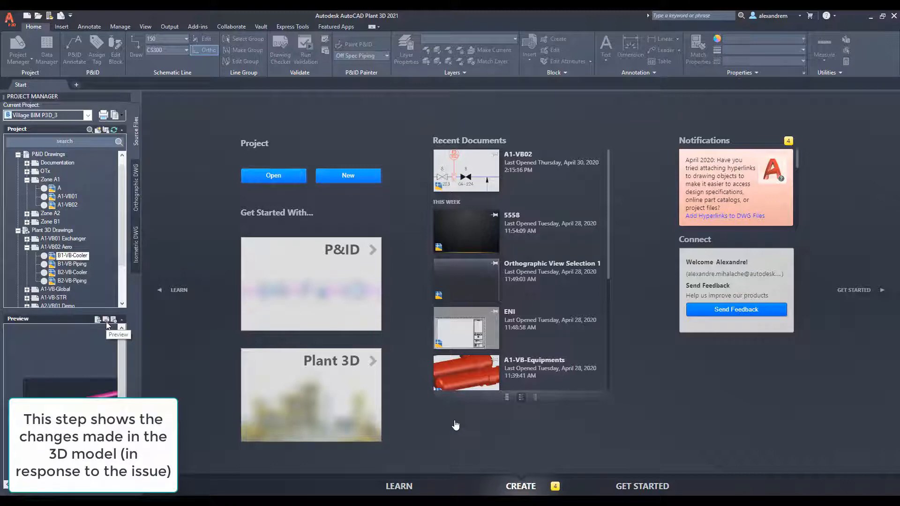
pyautogui.rightClick(77, 258)
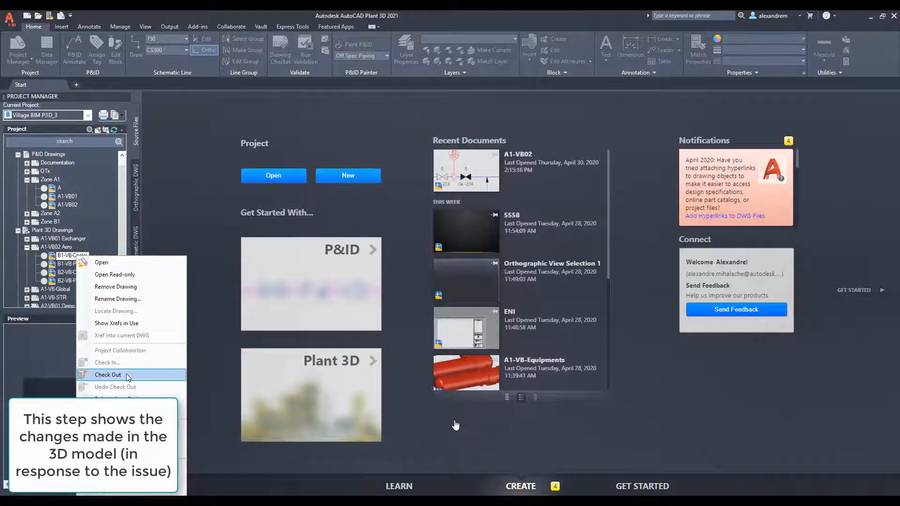
pyautogui.click(70, 258)
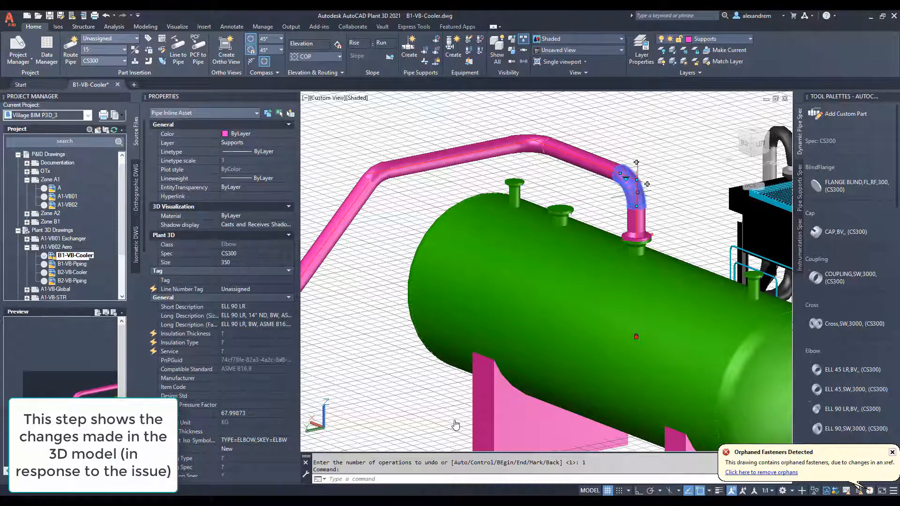
# Extend the elbow selection to its connected line number and set the pipe run's size to 250
pyautogui.rightClick(639, 193)
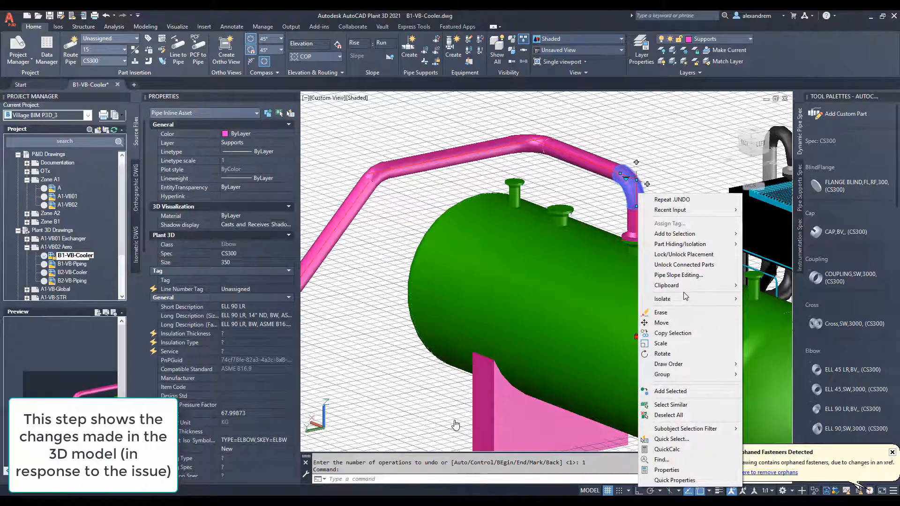
pyautogui.moveTo(699, 240)
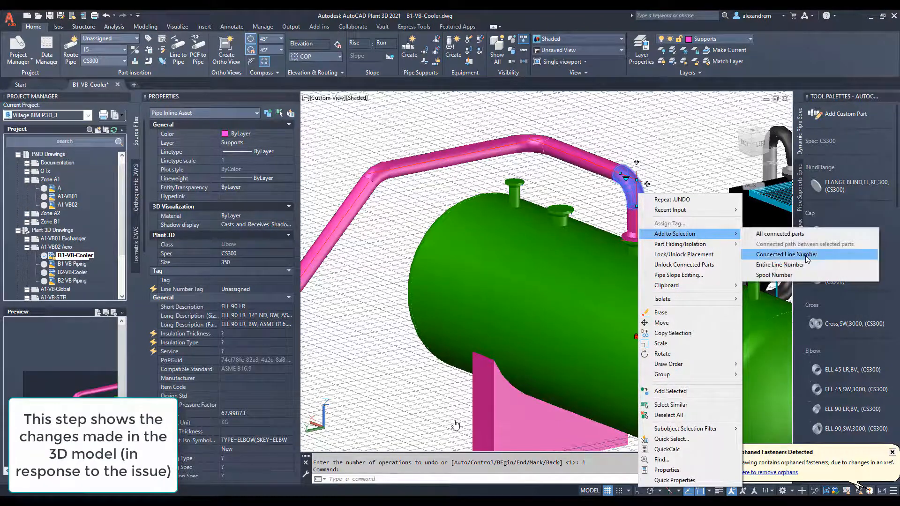
pyautogui.click(787, 254)
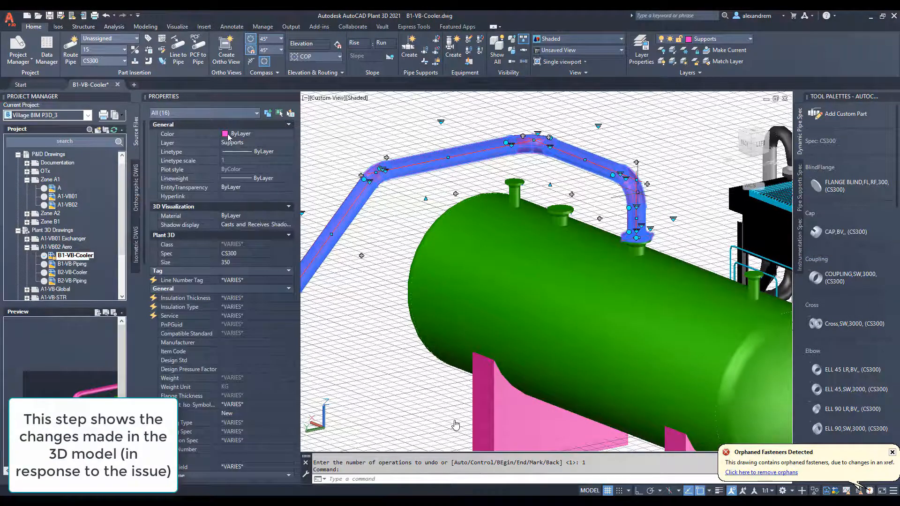
pyautogui.click(235, 261)
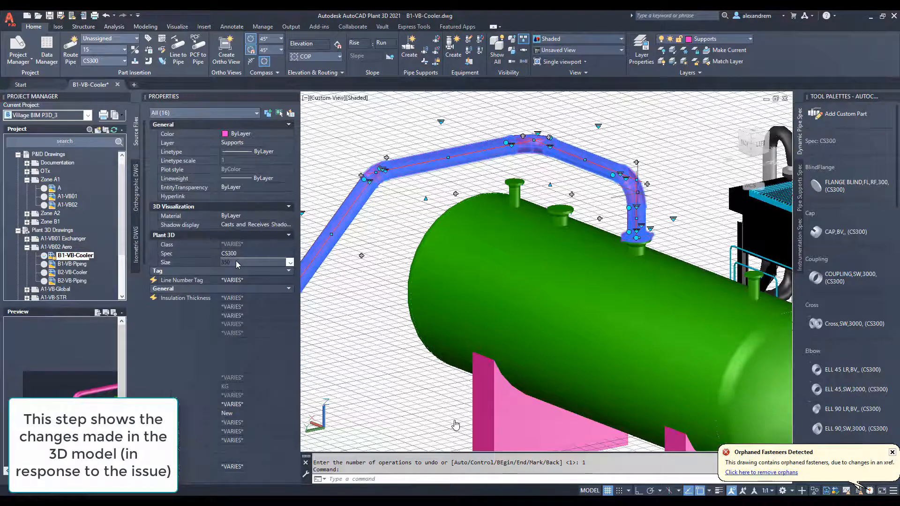
pyautogui.click(290, 263)
pyautogui.click(261, 280)
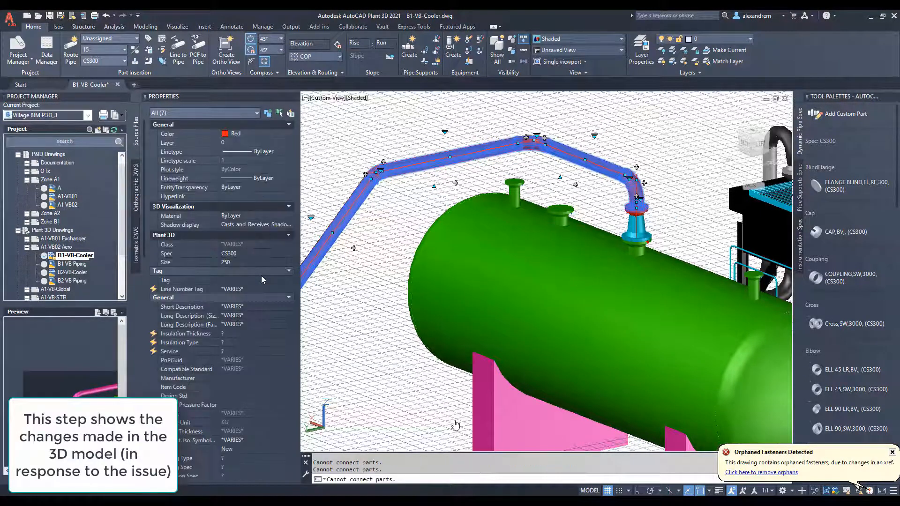
pyautogui.press('Escape')
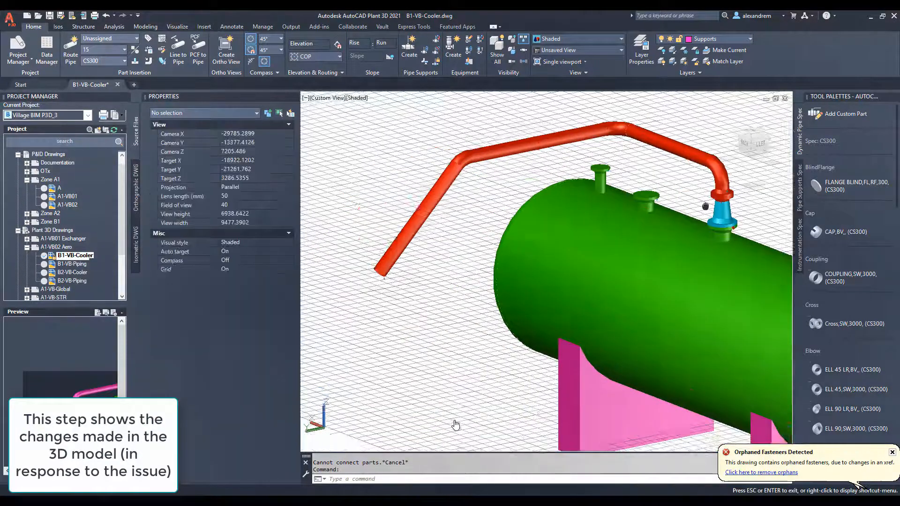
# Delete the downward-sloping end pipe and the elbow joining it to the run
pyautogui.click(467, 191)
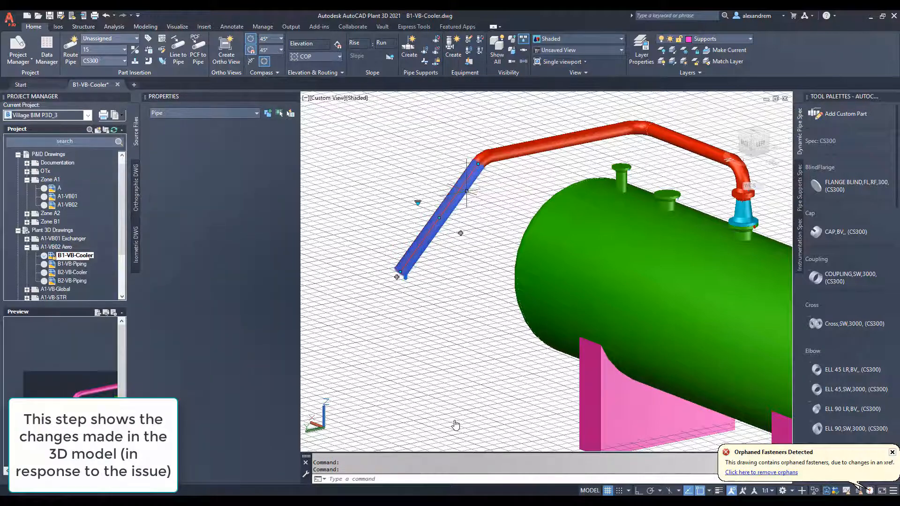
pyautogui.press('Delete')
pyautogui.click(483, 160)
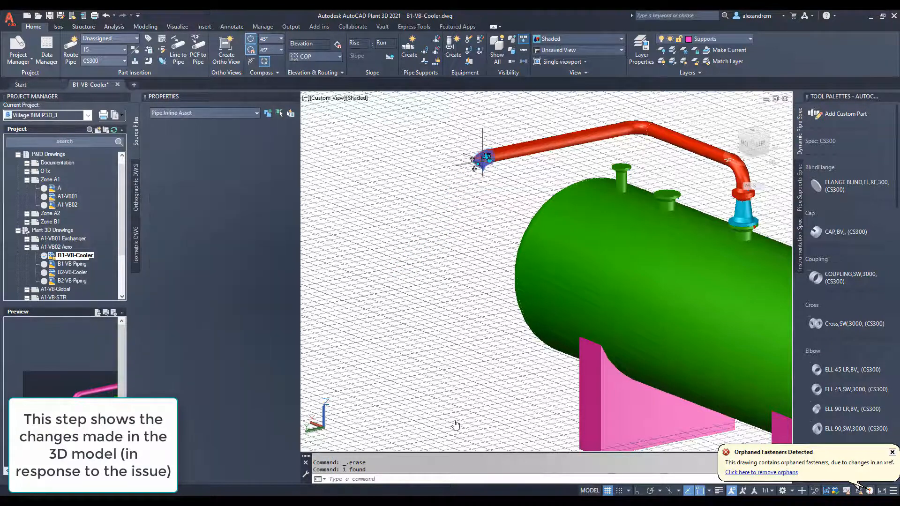
pyautogui.press('Delete')
# Route two new size 250 pipe segments from the open pipe end, the first about 2690 mm long, and dismiss the orphaned fasteners notice
pyautogui.click(485, 158)
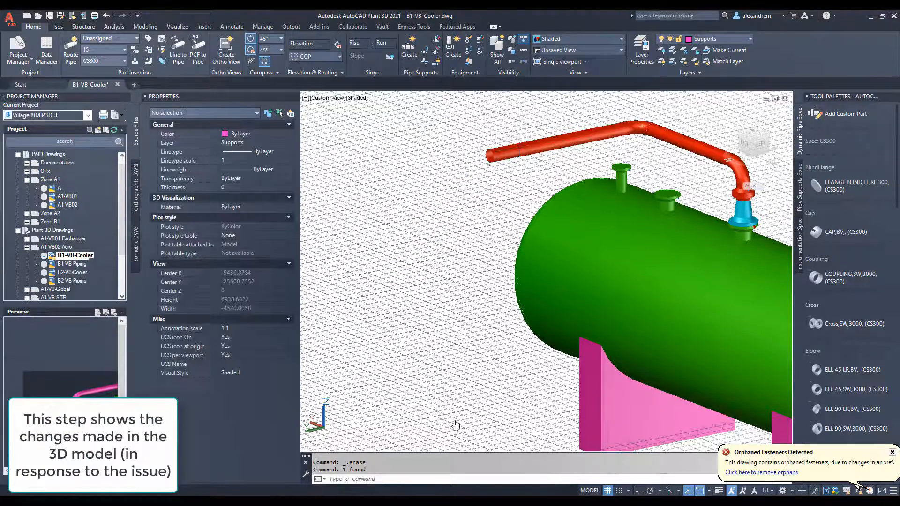
pyautogui.click(484, 157)
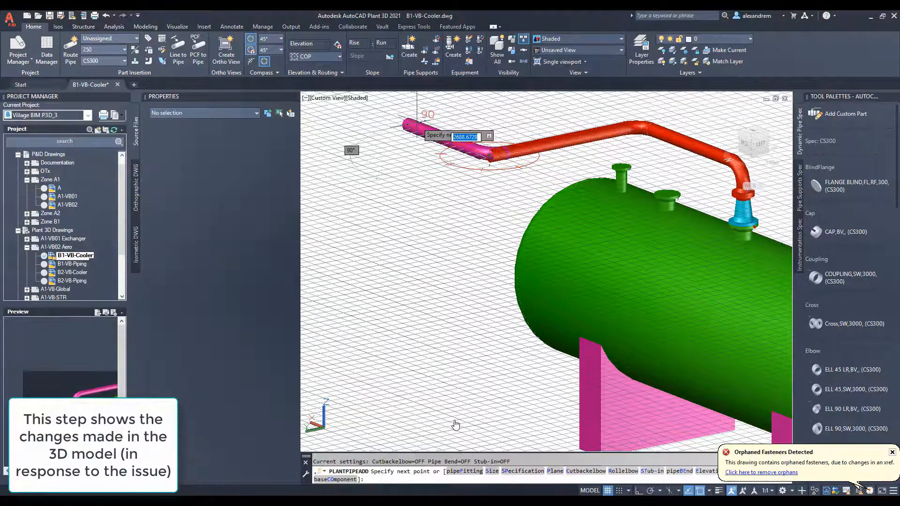
pyautogui.click(417, 123)
pyautogui.moveTo(367, 197); pyautogui.dragTo(604, 243, button='middle')
pyautogui.click(451, 232)
pyautogui.press('Escape')
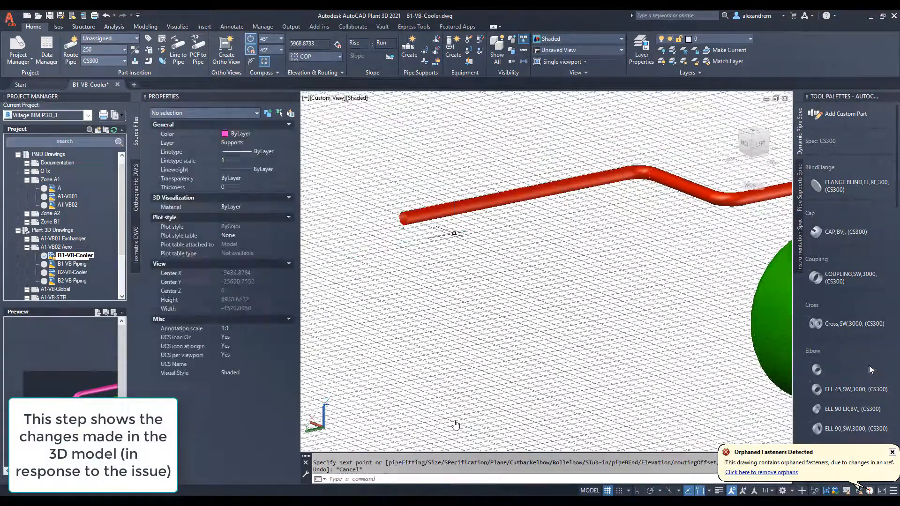
pyautogui.click(892, 452)
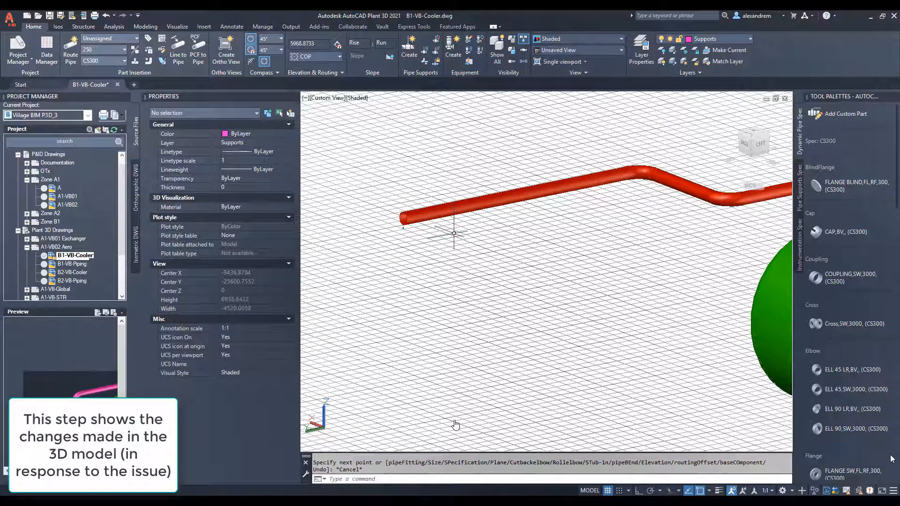
# Insert a Gate Valve,BV,300 (CS300) into the newly routed size 250 pipe with the default rotation
pyautogui.moveTo(898, 178); pyautogui.dragTo(897, 374)
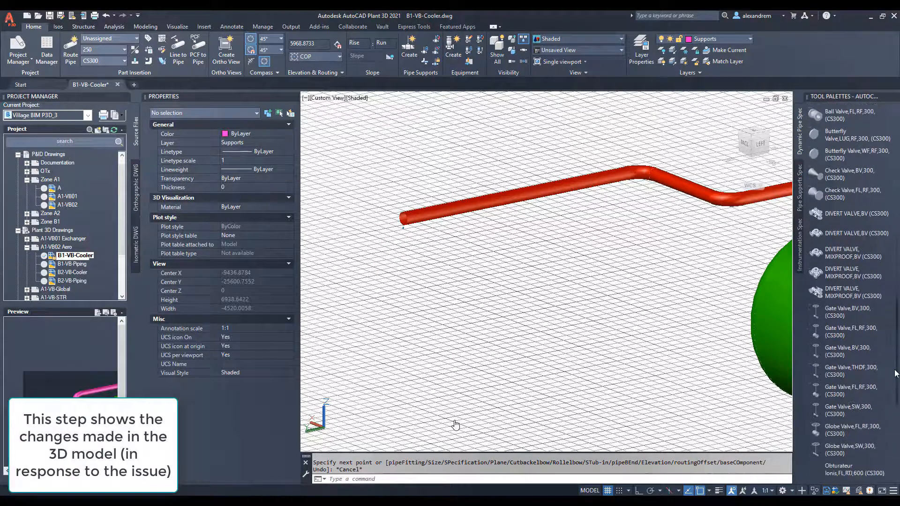
pyautogui.click(825, 312)
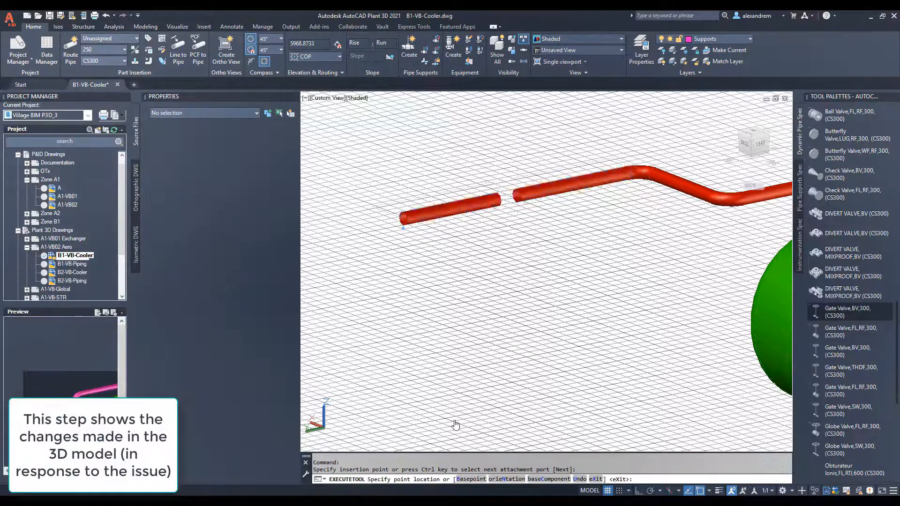
pyautogui.click(515, 196)
pyautogui.press('Return')
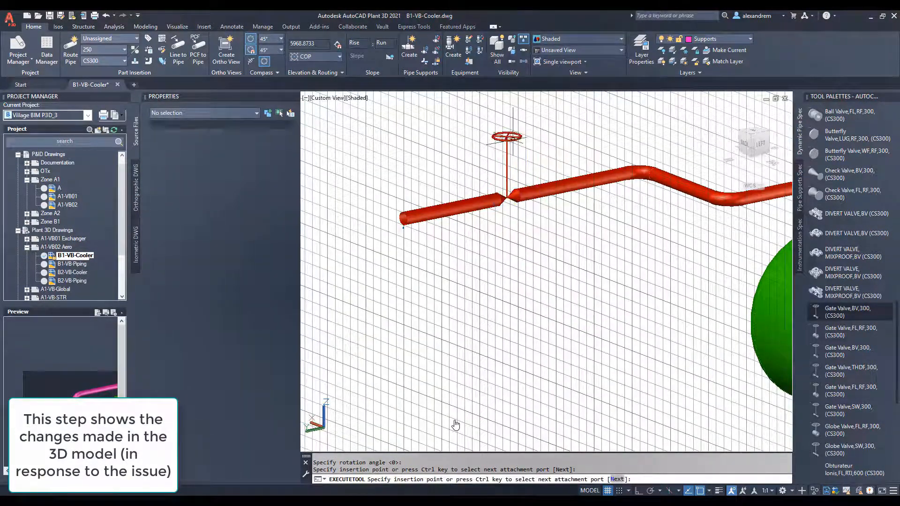
pyautogui.press('Escape')
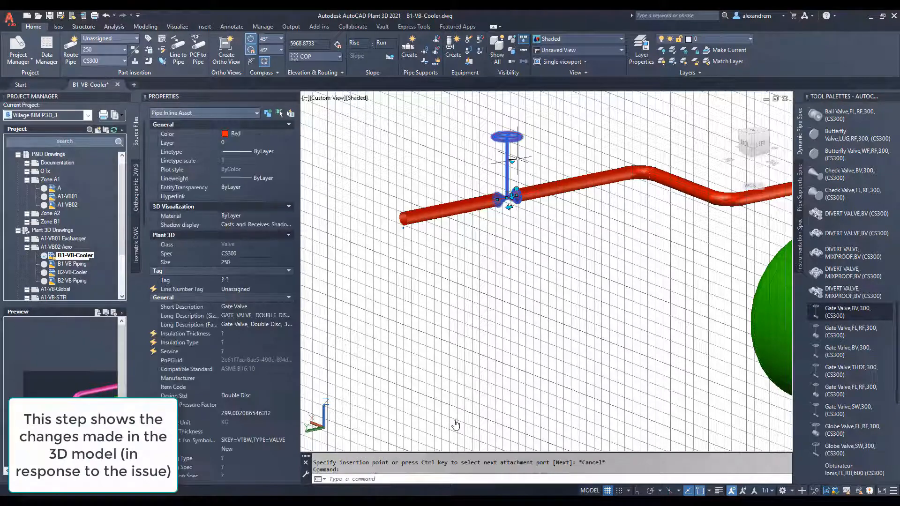
# Substitute the inserted gate valve with the 250 double disc RF gate valve, 300 LB, ASME B16.10, 18" LG
pyautogui.click(512, 161)
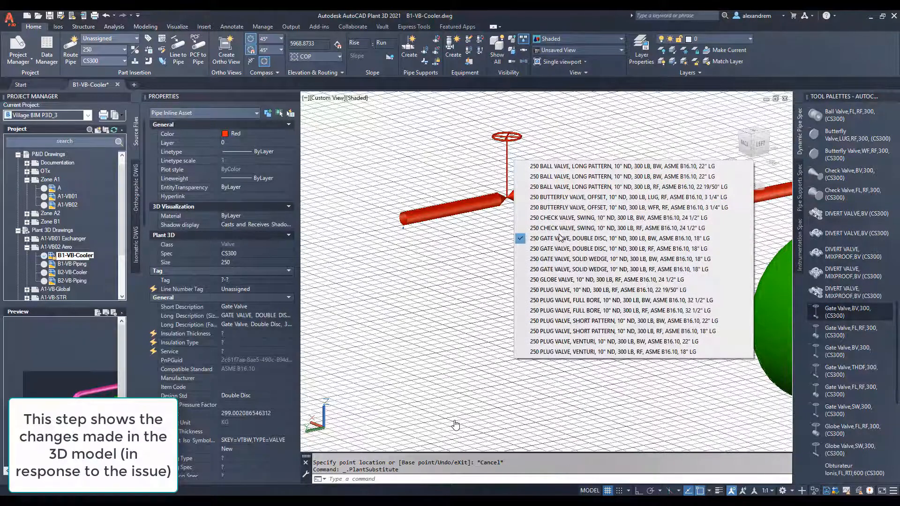
pyautogui.click(582, 255)
pyautogui.press('Escape')
pyautogui.scroll(5, 518, 200)
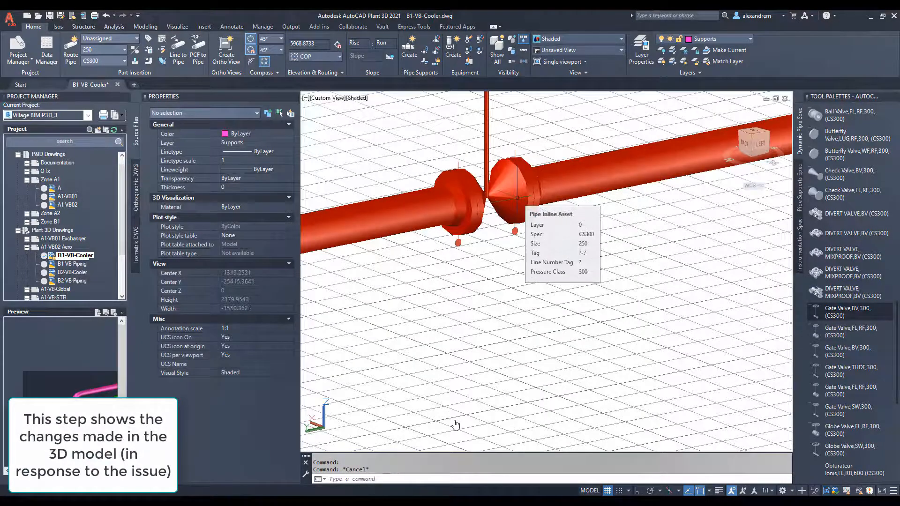
pyautogui.scroll(-5, 455, 425)
pyautogui.press('Escape')
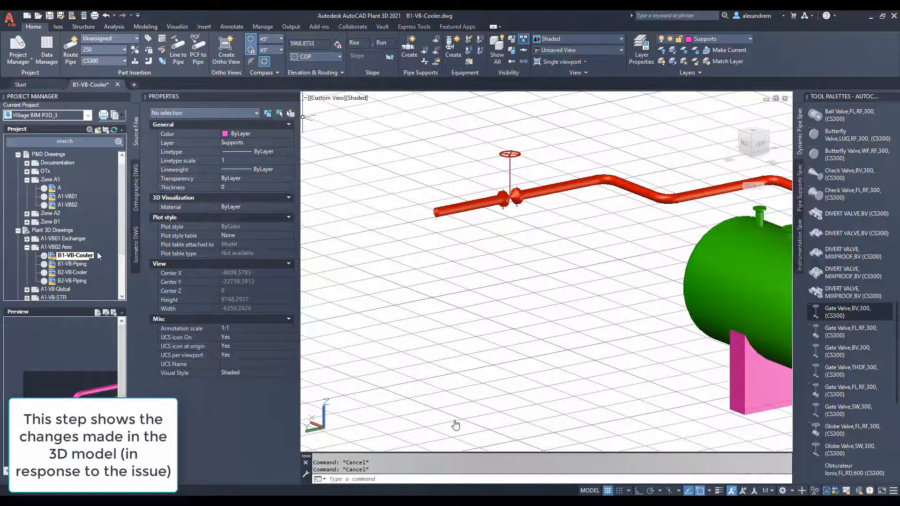
# Check in B1-VB-Cooler with the version comment "Modified line"
pyautogui.rightClick(77, 262)
pyautogui.click(118, 376)
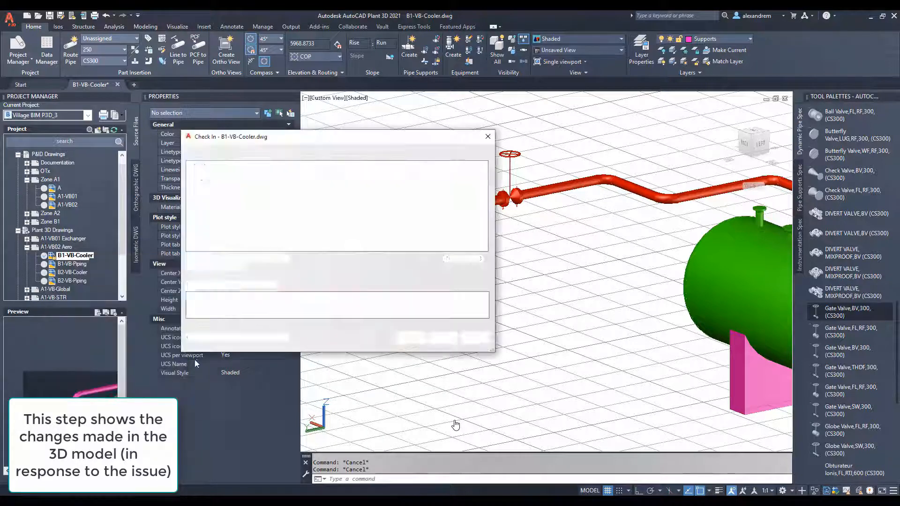
pyautogui.click(257, 315)
pyautogui.write('Modified line')
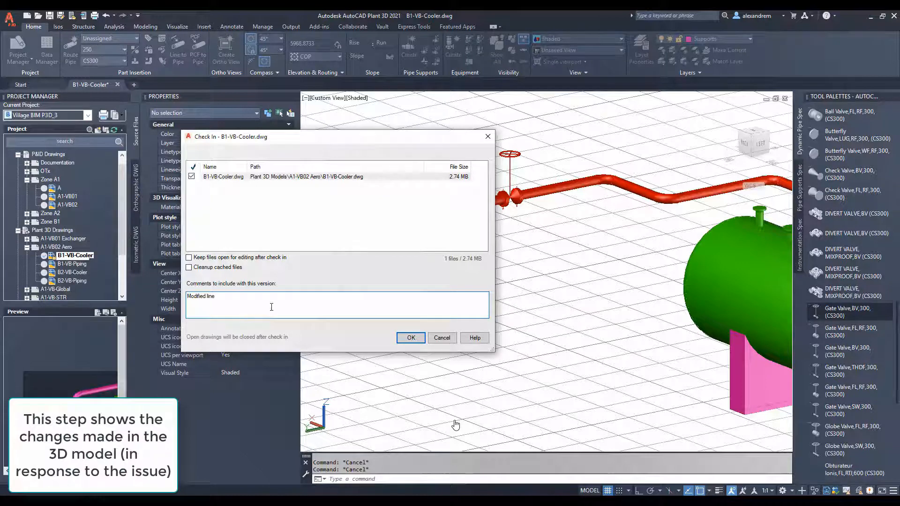
pyautogui.click(410, 339)
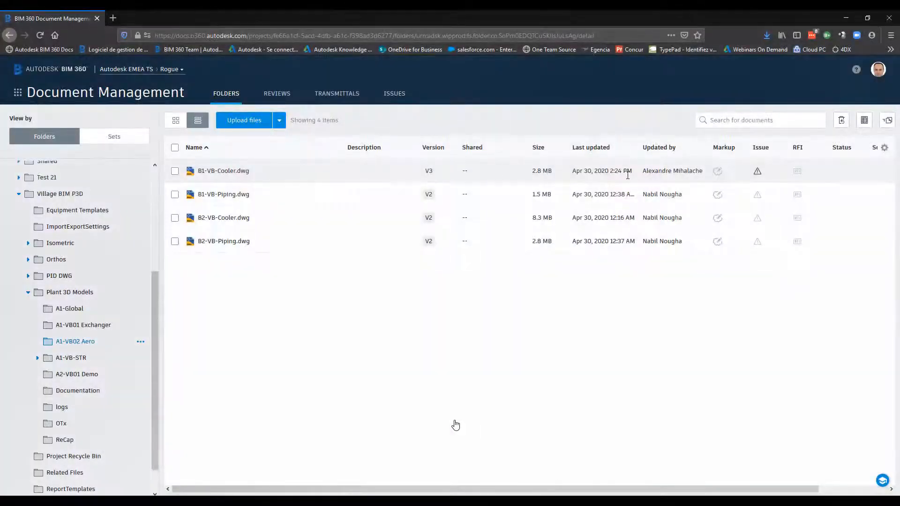
# Switch to BIM 360 Document Management, open B1-VB-Cooler.dwg v3 from A1-VB02 Aero, and compare it with v2 in 3D
pyautogui.moveTo(623, 172); pyautogui.dragTo(611, 170)
pyautogui.click(221, 172)
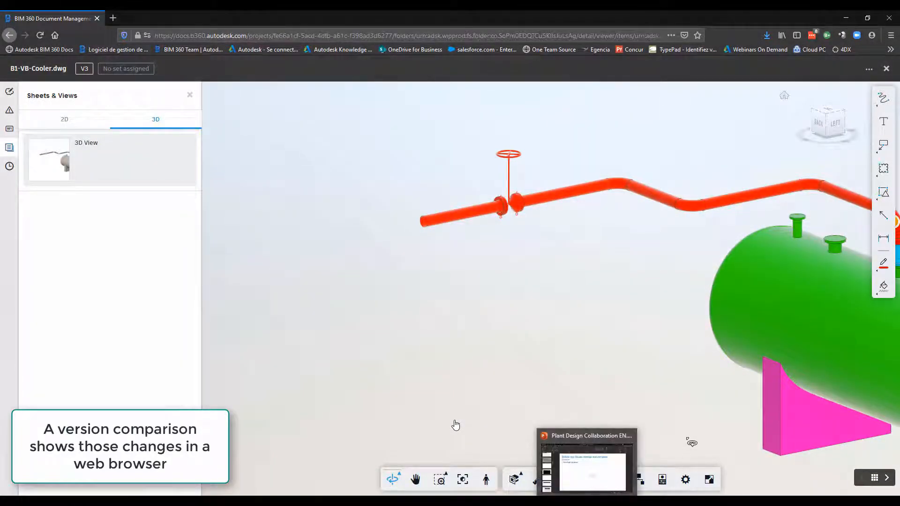
pyautogui.click(609, 480)
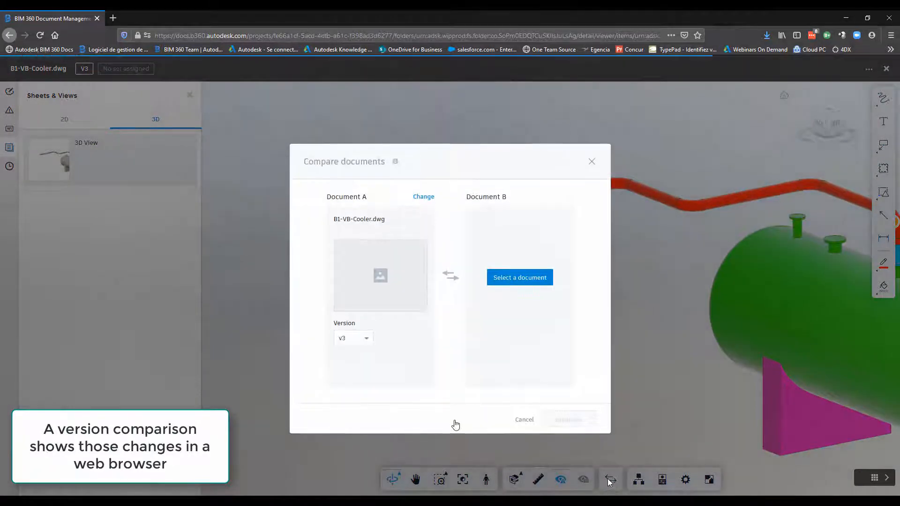
pyautogui.click(570, 422)
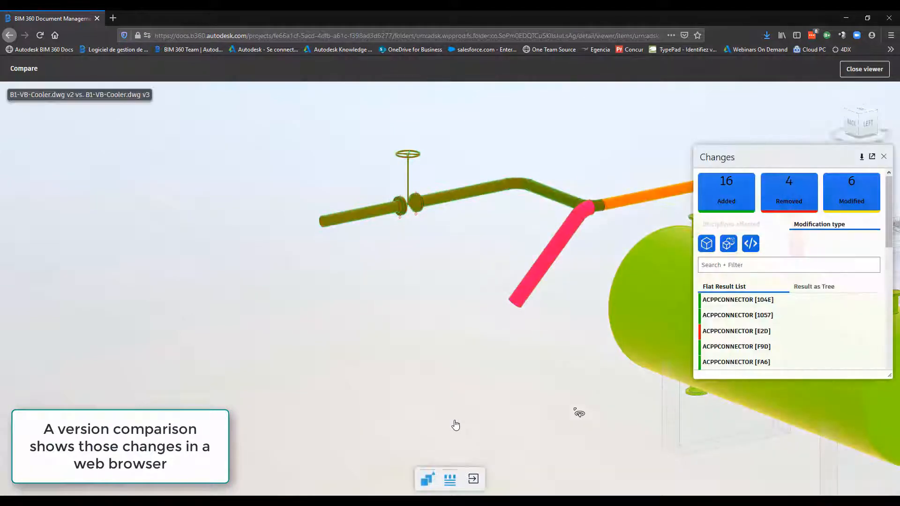
pyautogui.moveTo(772, 152); pyautogui.dragTo(150, 177)
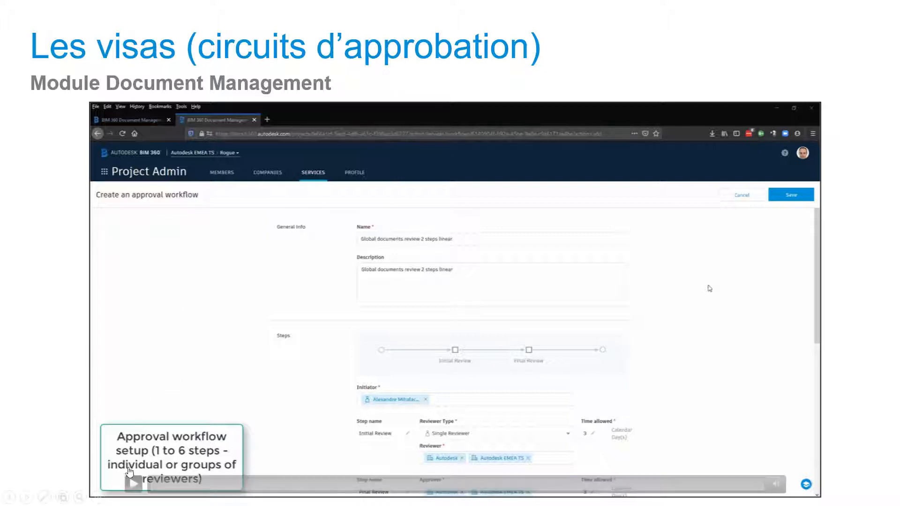
pyautogui.click(133, 486)
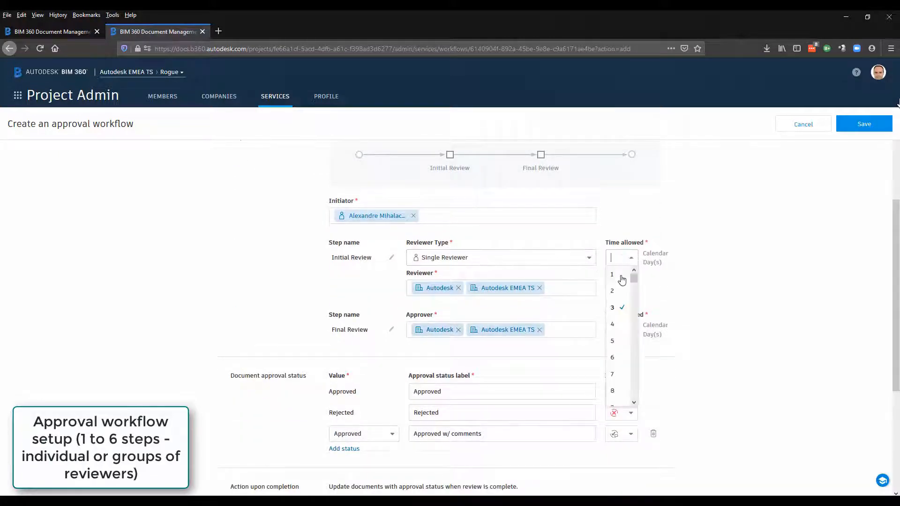
# Review the users and companies selectable as Initial Review reviewers, and close the member selection without changes
pyautogui.click(563, 294)
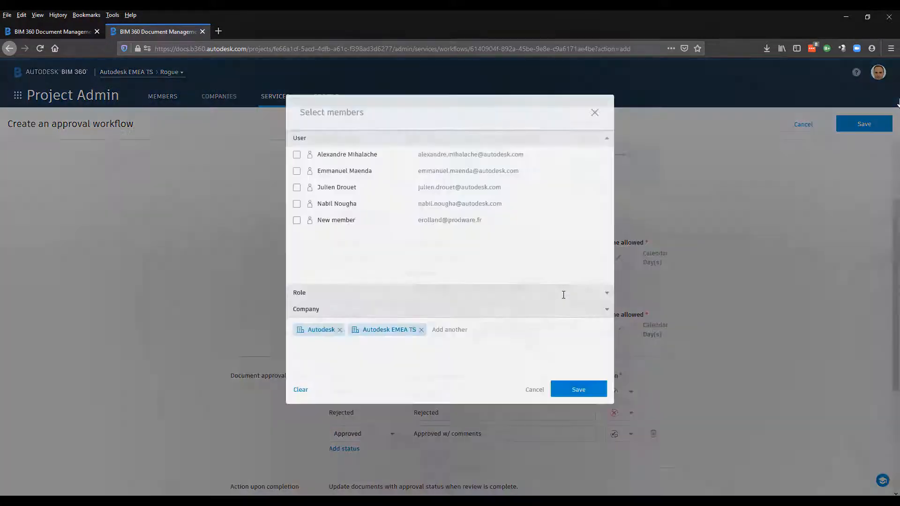
pyautogui.click(607, 339)
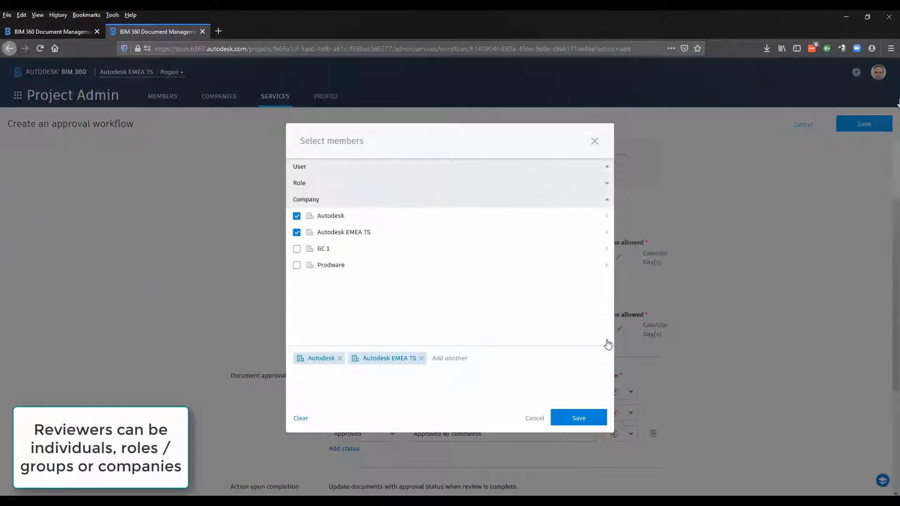
pyautogui.click(606, 167)
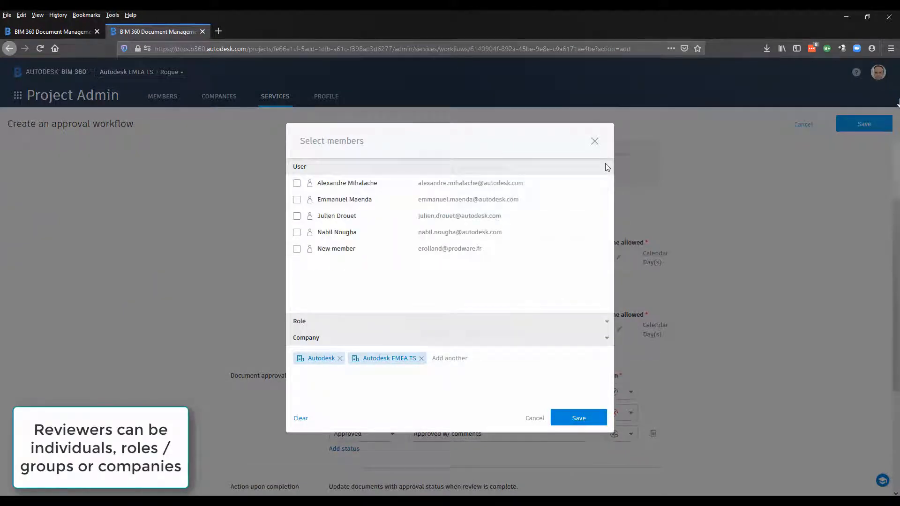
pyautogui.click(612, 338)
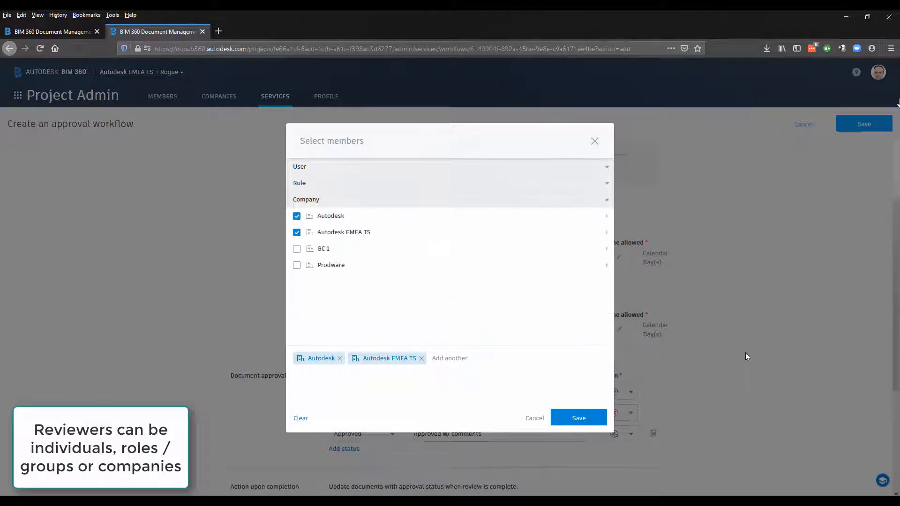
pyautogui.click(594, 141)
# Delete the "Approved w/ comments" status and enable copying approved documents to Project Files/Approved documents
pyautogui.scroll(-3, 724, 312)
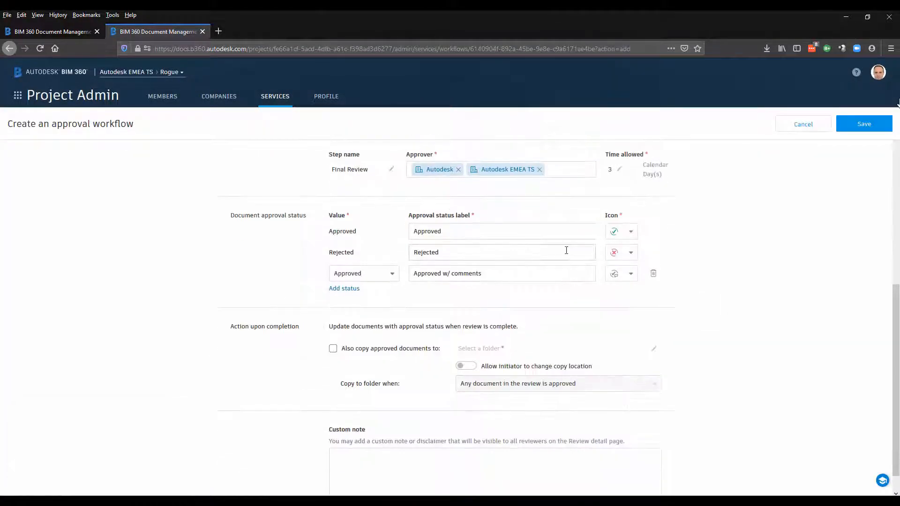
pyautogui.click(653, 273)
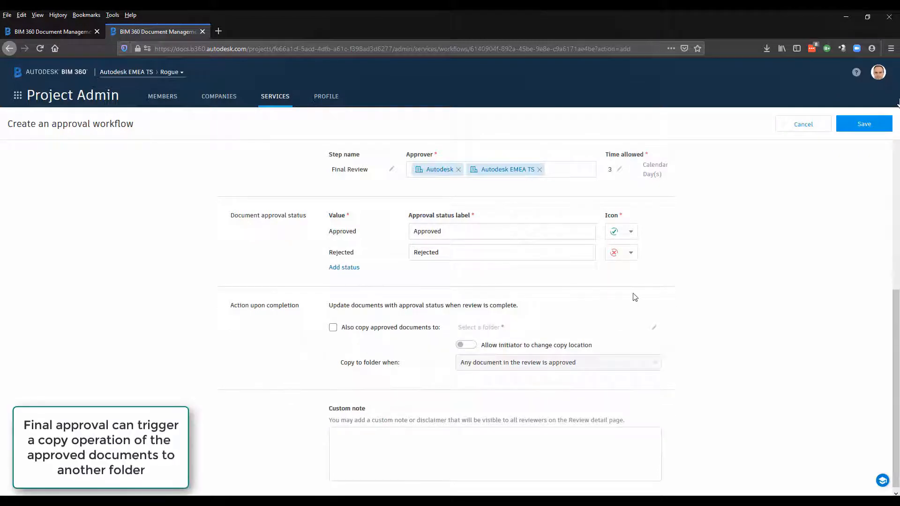
pyautogui.click(333, 328)
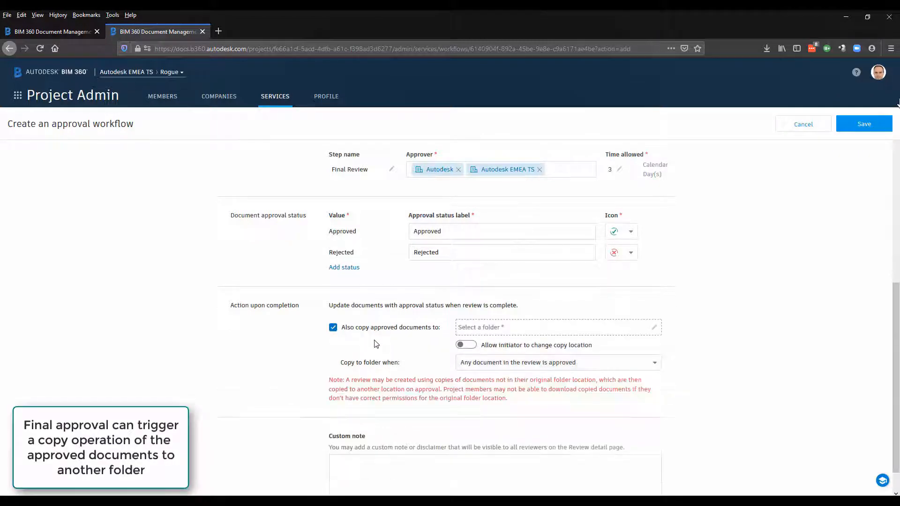
pyautogui.click(655, 329)
pyautogui.click(310, 216)
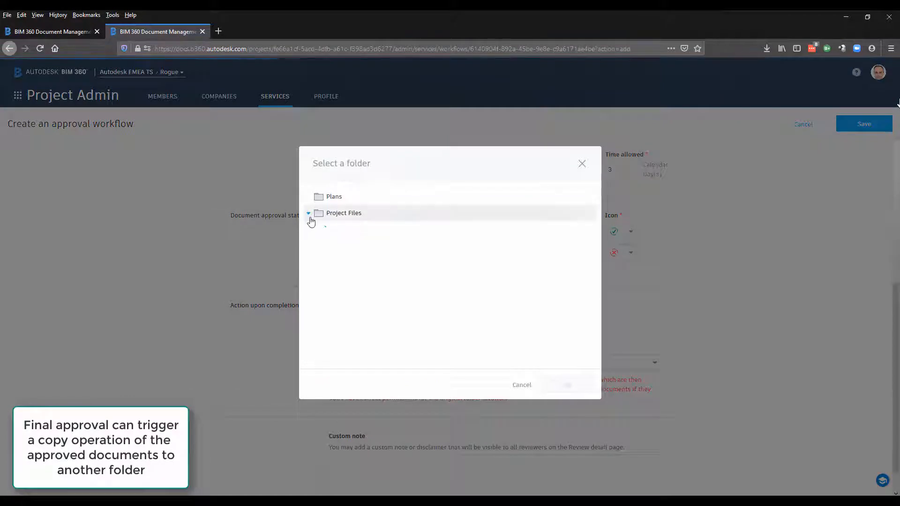
pyautogui.click(359, 229)
pyautogui.click(558, 385)
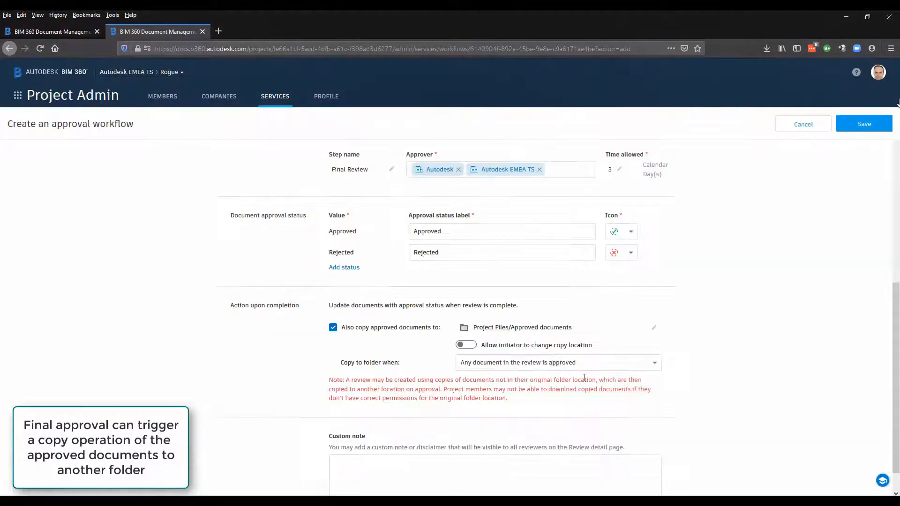
# Set the copy condition to "All documents in the review have been approved" and save the approval workflow
pyautogui.click(492, 365)
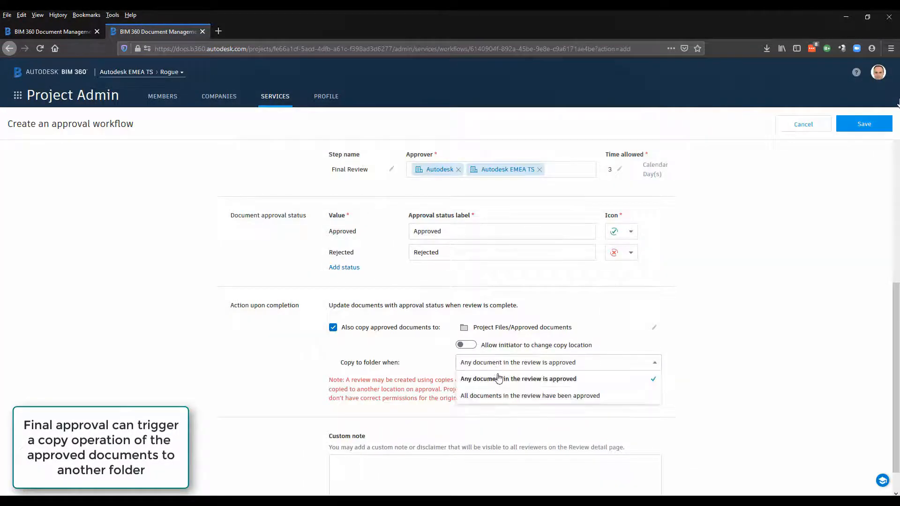
pyautogui.click(500, 397)
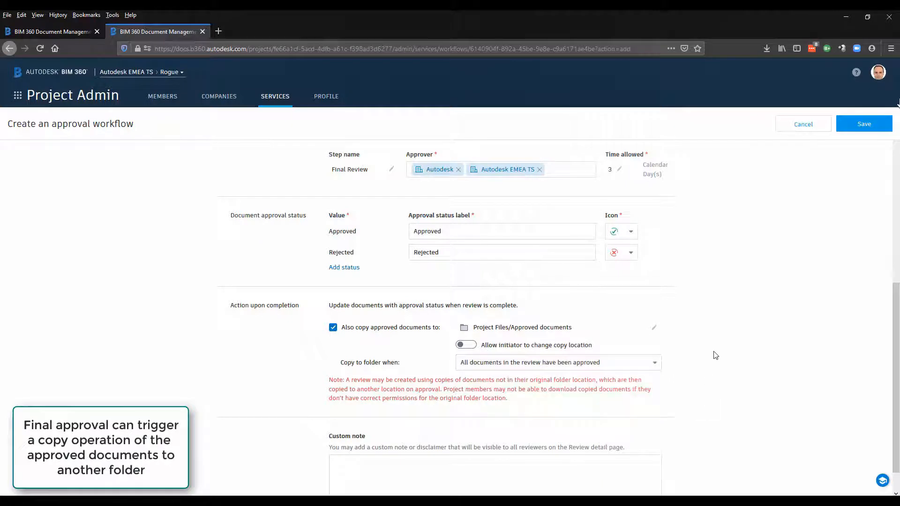
pyautogui.scroll(-1, 714, 356)
pyautogui.click(864, 124)
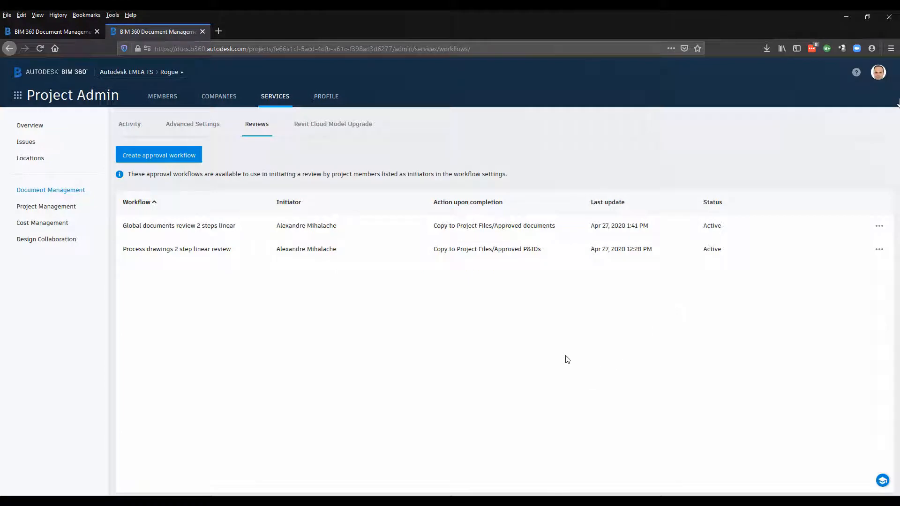
# Return to Document Management and open the Village BIM P3D > Plant 3D Models > A1-VB01 Exchanger folder
pyautogui.click(73, 32)
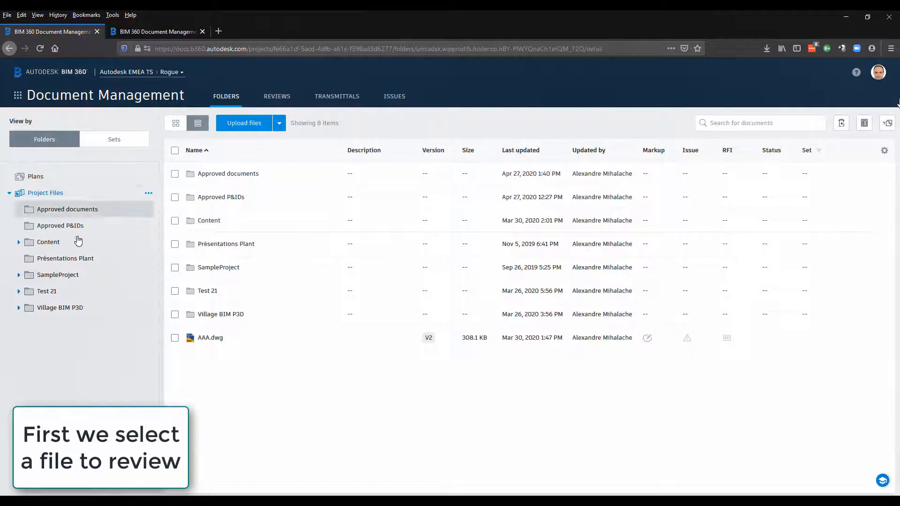
pyautogui.click(55, 310)
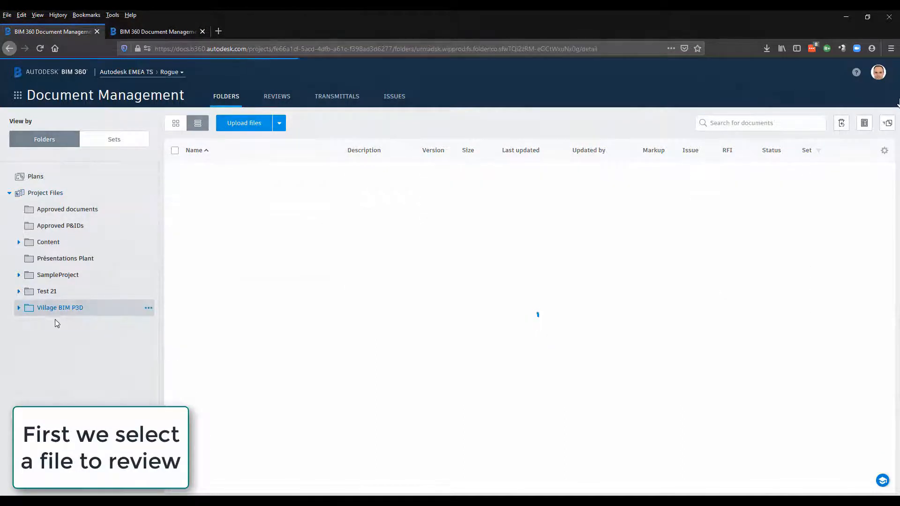
pyautogui.click(19, 308)
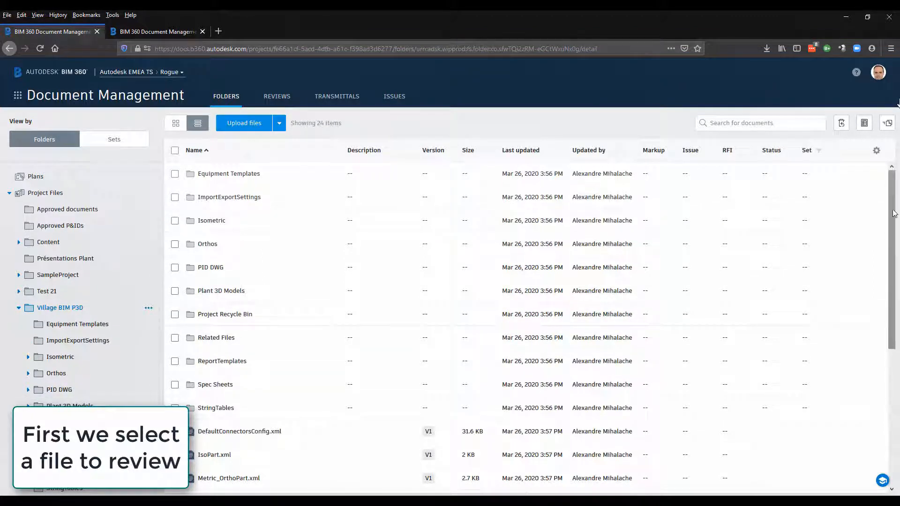
pyautogui.scroll(-1, 896, 218)
pyautogui.scroll(1, 895, 219)
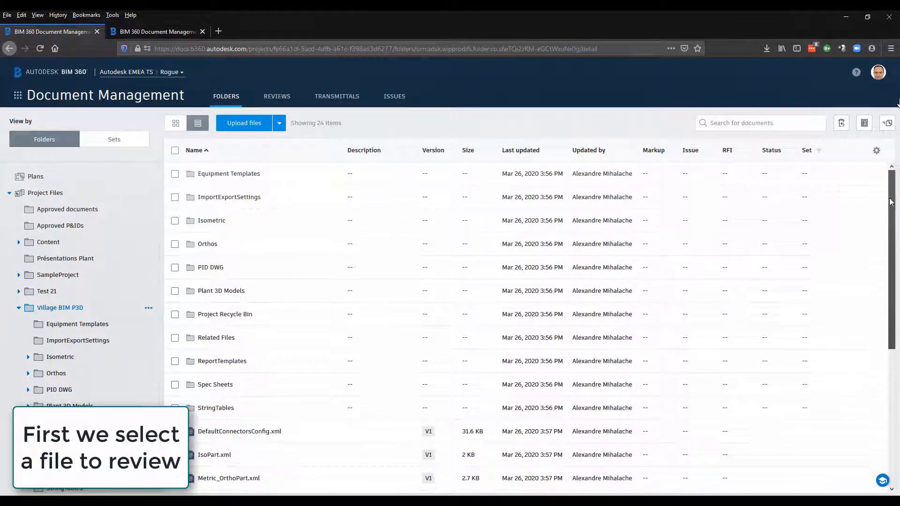
pyautogui.click(212, 294)
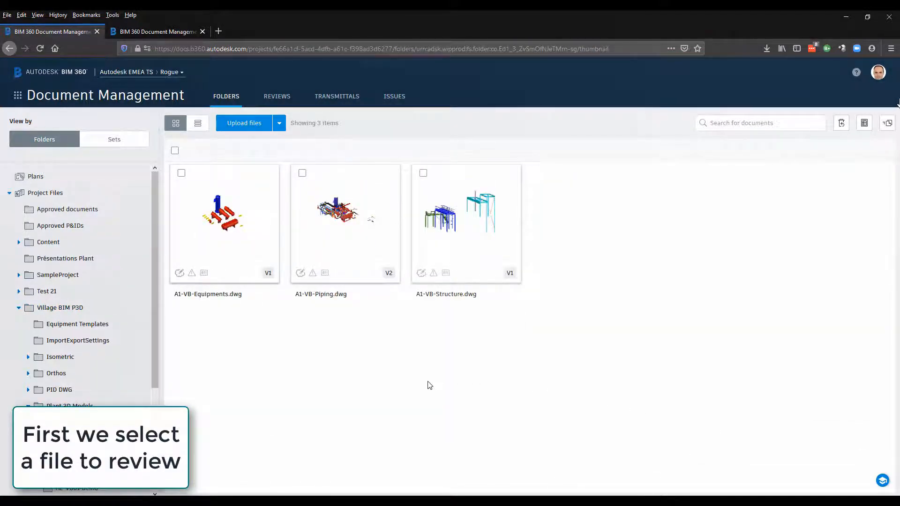
# Set up a review submission for A1-VB-Piping.dwg using the approval workflow "Global documents review 2 steps linear"
pyautogui.click(303, 173)
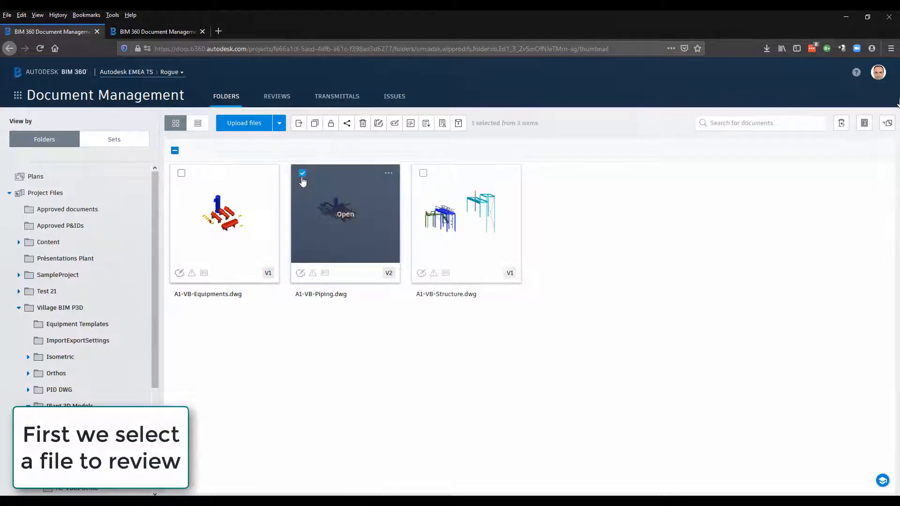
pyautogui.click(442, 124)
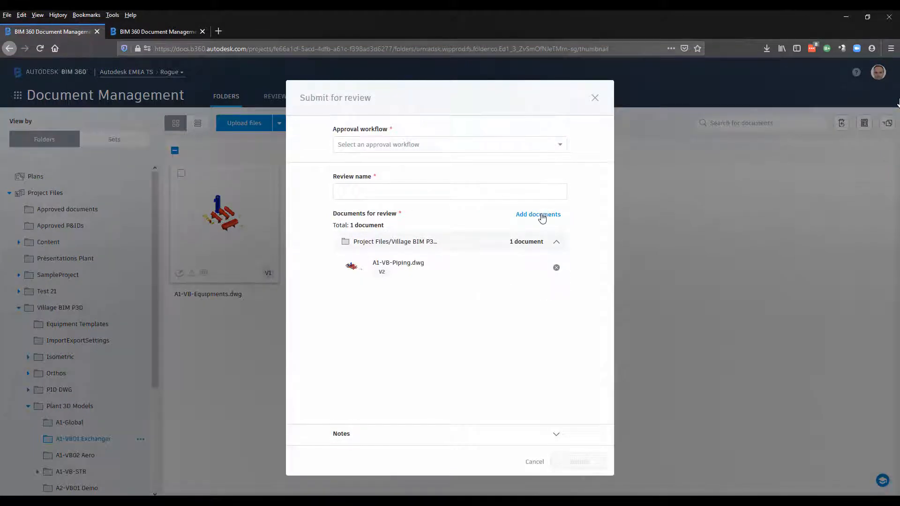
pyautogui.click(559, 146)
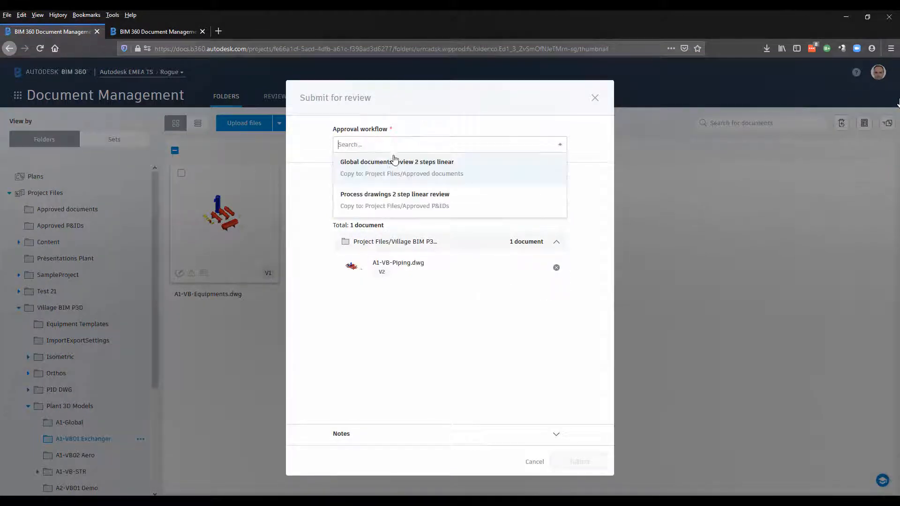
pyautogui.click(442, 167)
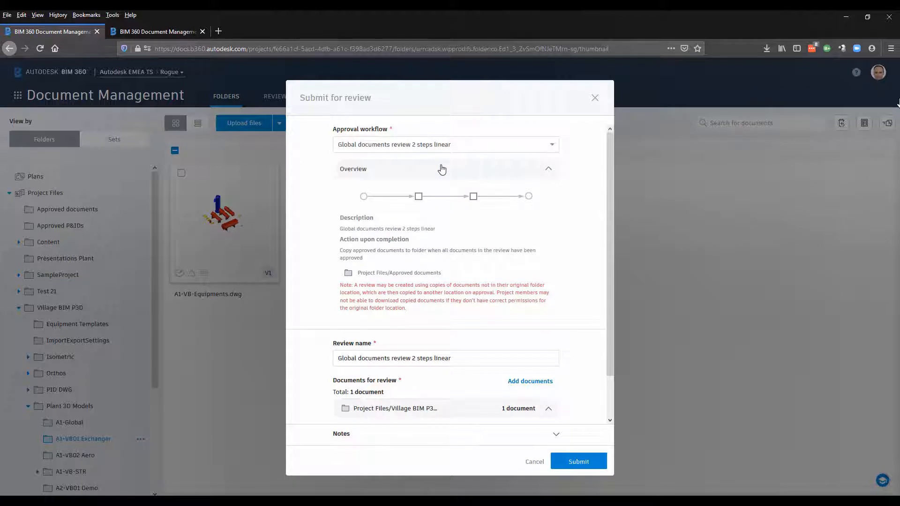
pyautogui.scroll(-2, 584, 264)
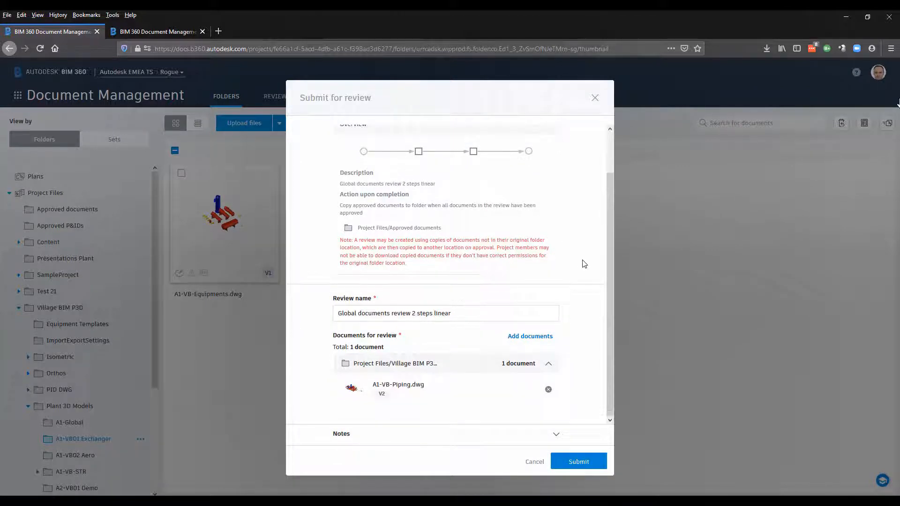
# Add A1-VB02.dwg from Village BIM P3D > PID DWG > Zone A1 to the documents for review
pyautogui.click(539, 337)
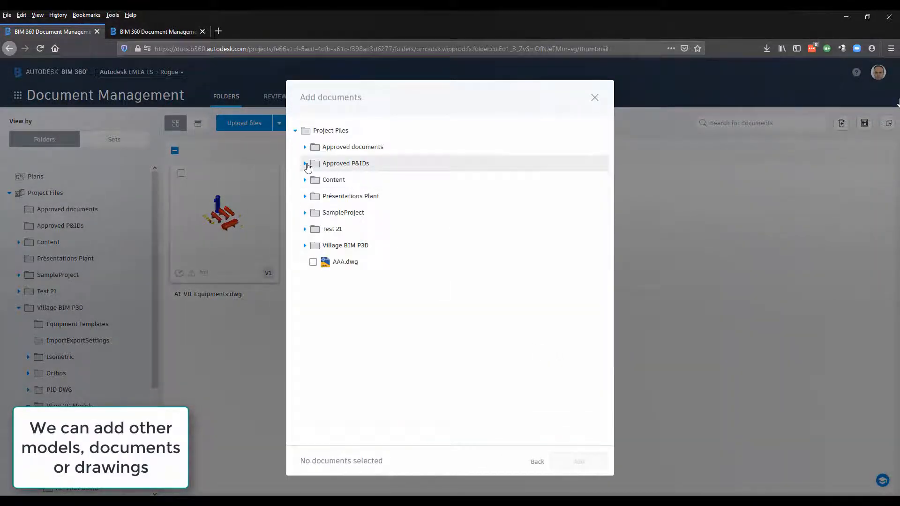
pyautogui.click(305, 246)
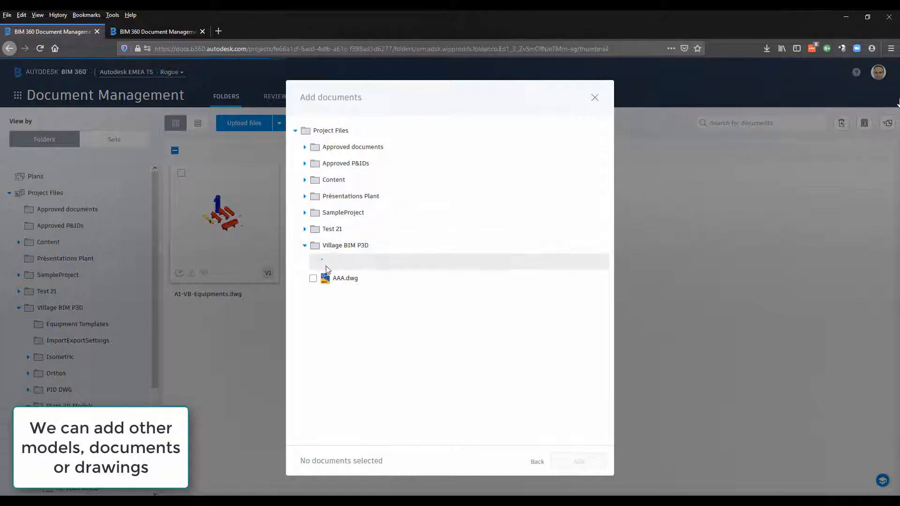
pyautogui.click(314, 328)
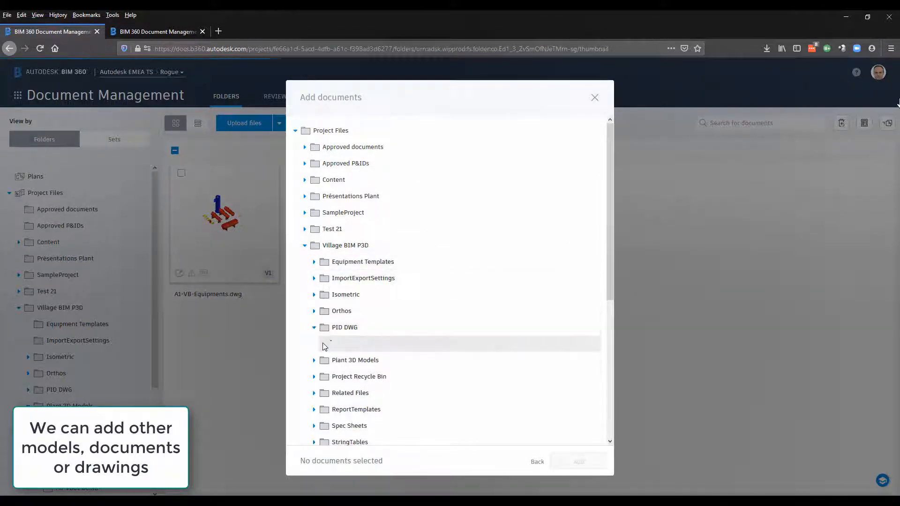
pyautogui.click(323, 377)
pyautogui.scroll(-5, 368, 360)
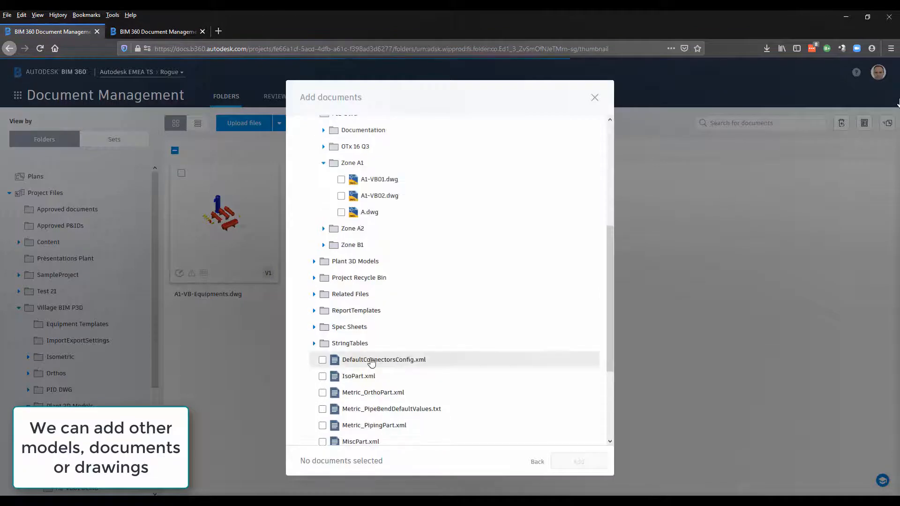
pyautogui.click(342, 197)
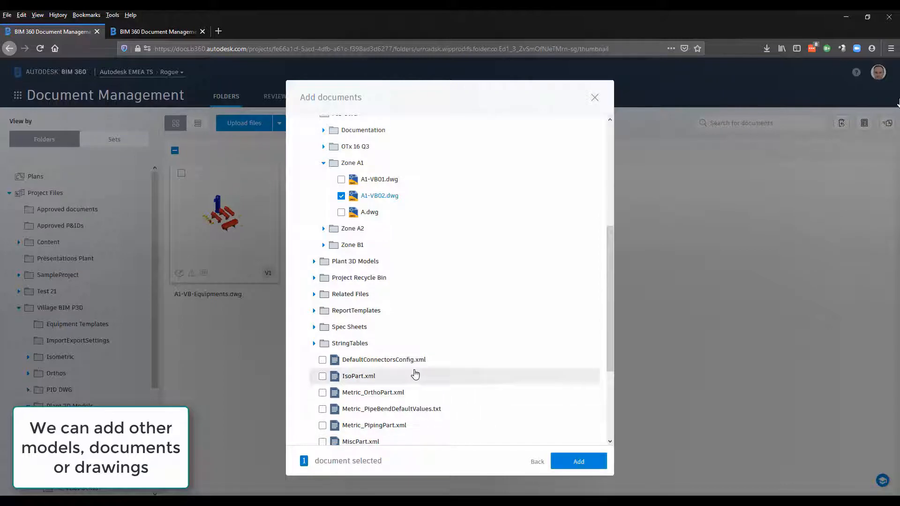
pyautogui.scroll(-3, 415, 372)
pyautogui.scroll(7, 419, 374)
pyautogui.click(576, 462)
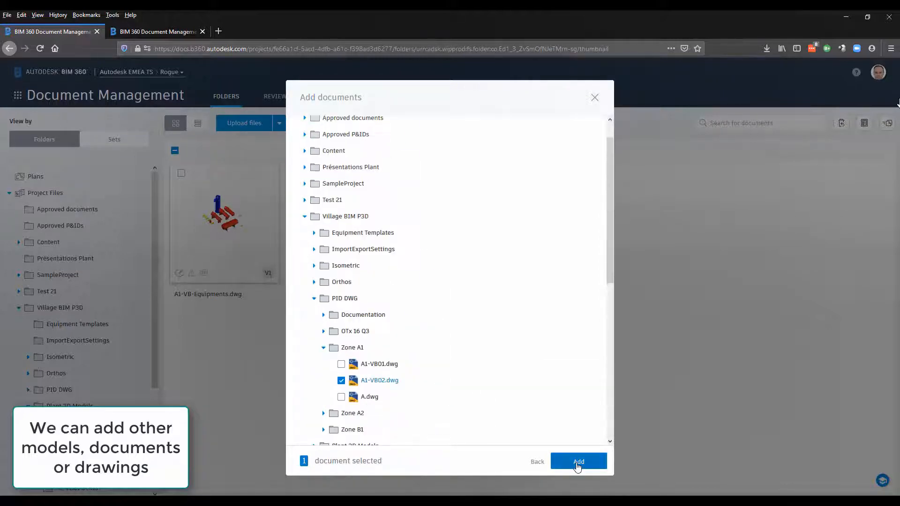
# Submit the review and send its email notification with one additional project member included
pyautogui.moveTo(611, 311); pyautogui.dragTo(616, 394)
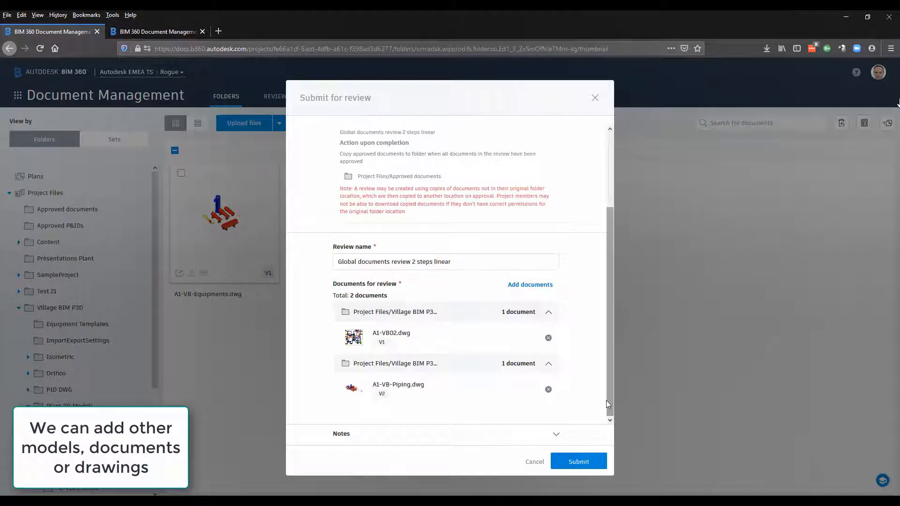
pyautogui.click(577, 463)
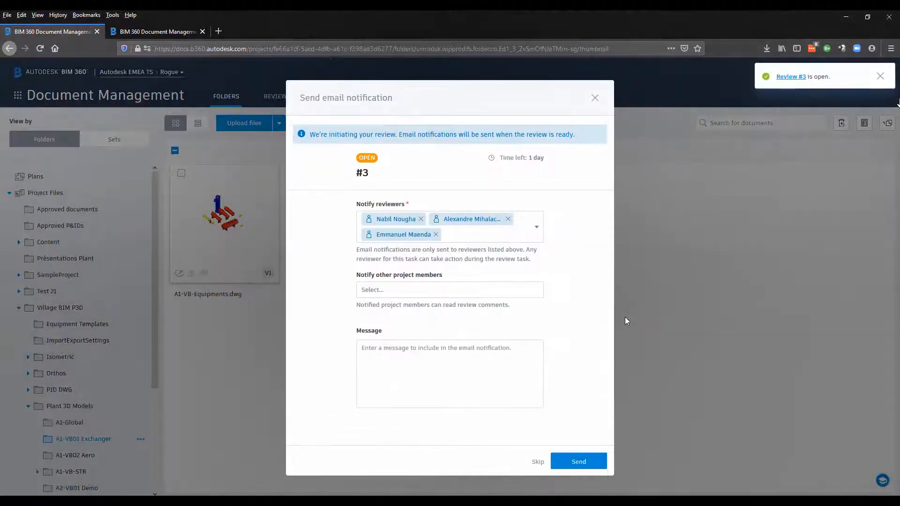
pyautogui.click(401, 290)
pyautogui.click(297, 217)
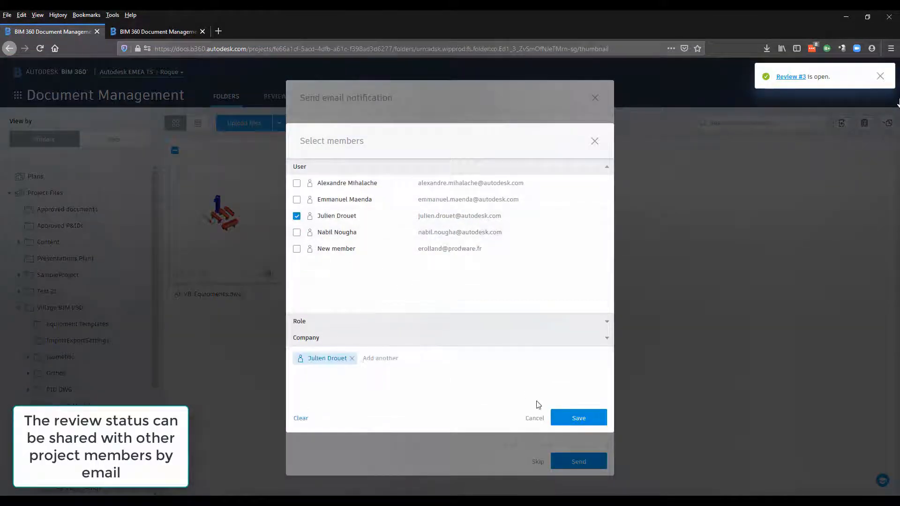
pyautogui.click(578, 419)
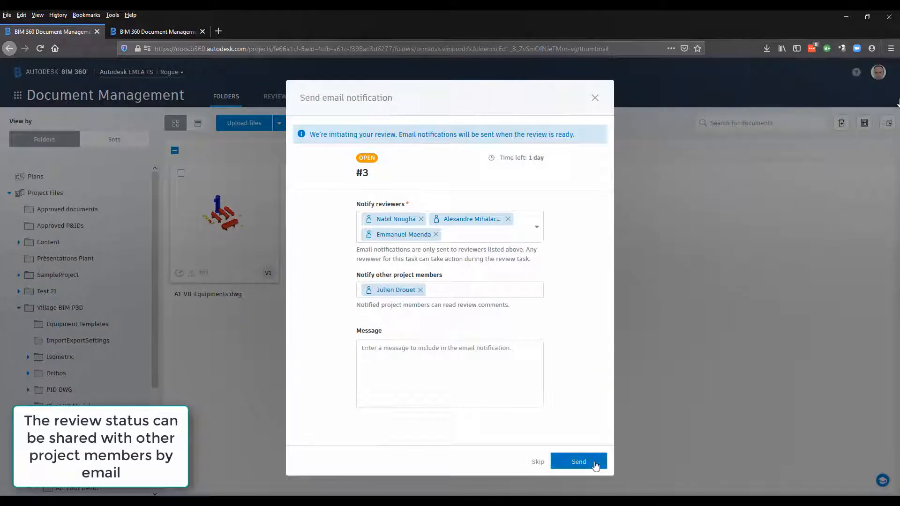
pyautogui.click(595, 464)
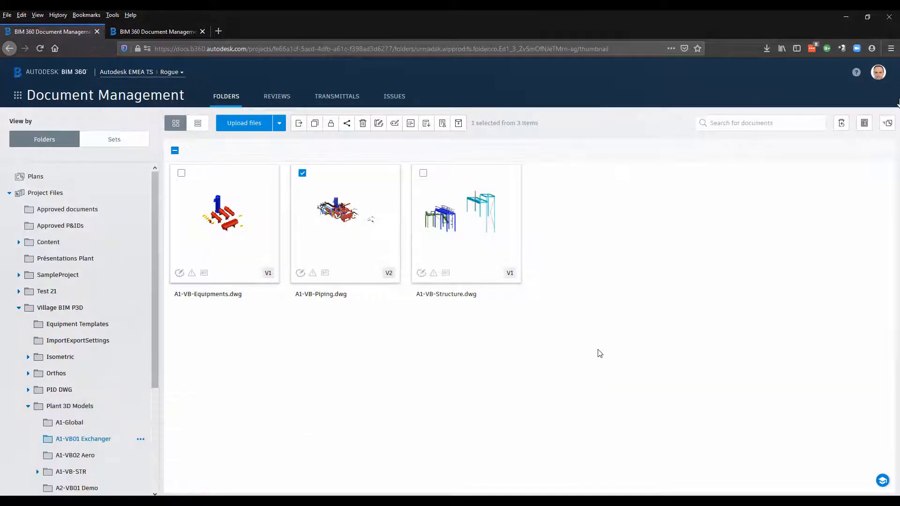
# Open the open review #3 from the Reviews list and display A1-VB-Piping.dwg in its 3D view
pyautogui.click(280, 97)
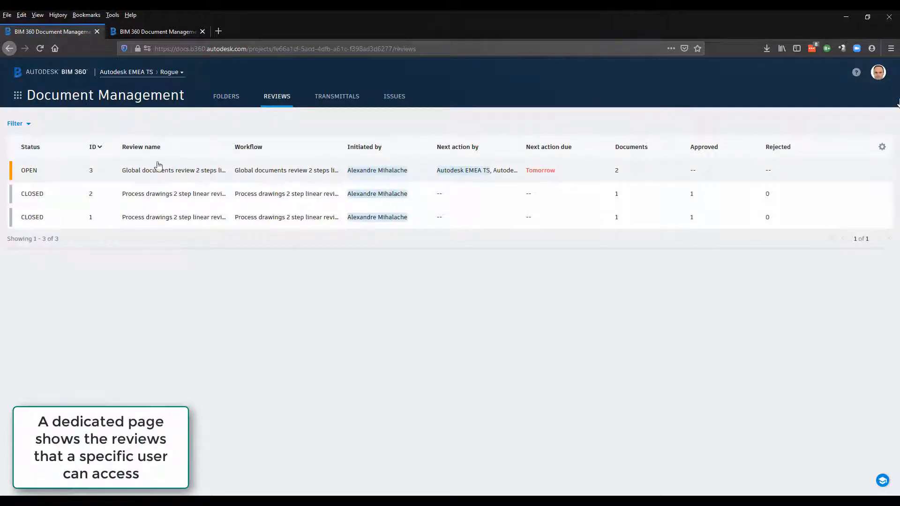
pyautogui.click(141, 171)
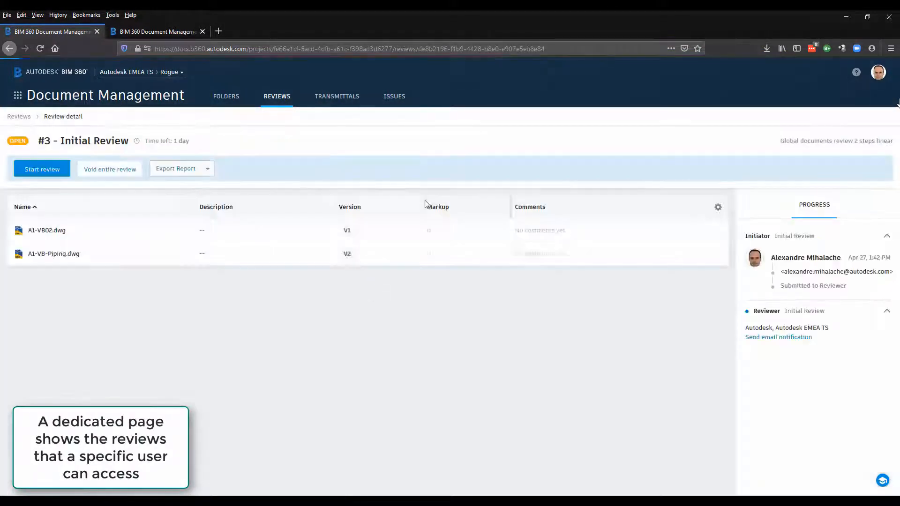
pyautogui.click(52, 254)
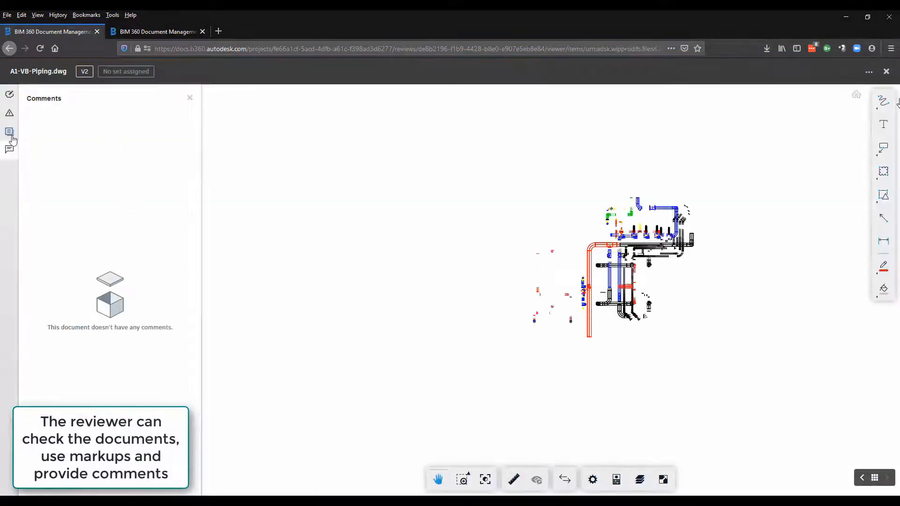
pyautogui.click(11, 134)
pyautogui.click(154, 127)
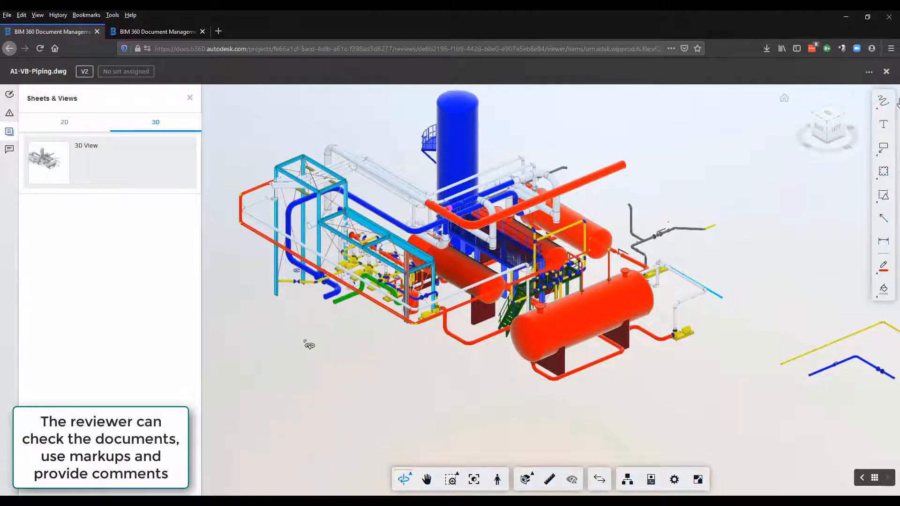
# Examine the properties of the elbow on the large blue pipe in the 3D model, and close the viewer
pyautogui.moveTo(292, 318); pyautogui.dragTo(665, 252)
pyautogui.scroll(10, 492, 342)
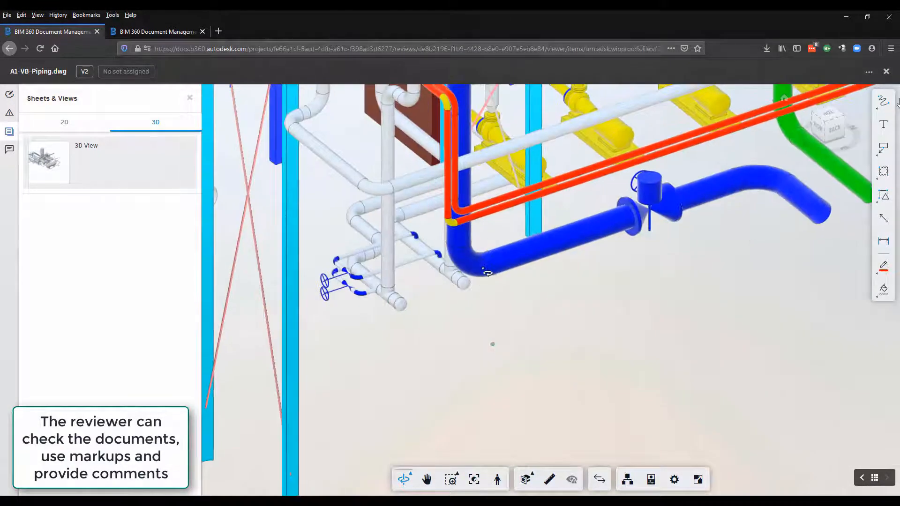
pyautogui.click(487, 273)
pyautogui.moveTo(817, 181); pyautogui.dragTo(639, 118)
pyautogui.moveTo(718, 165); pyautogui.dragTo(716, 303)
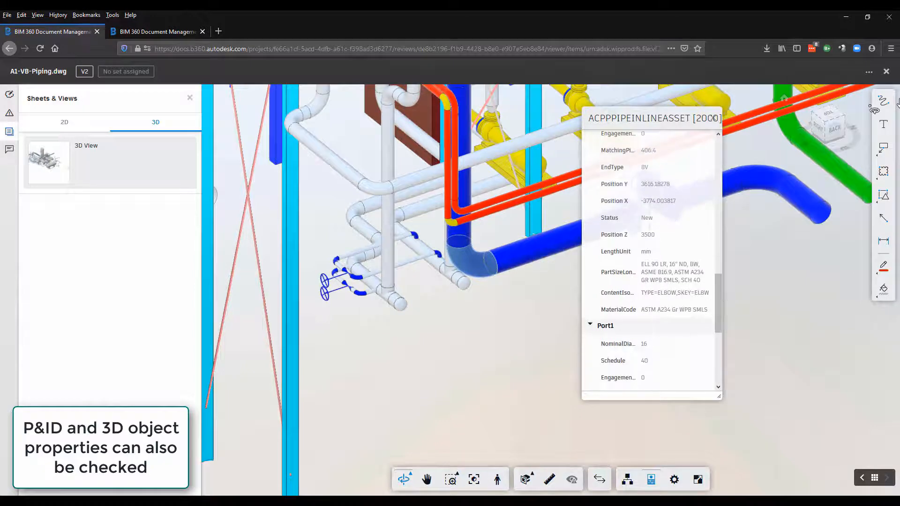
pyautogui.click(886, 71)
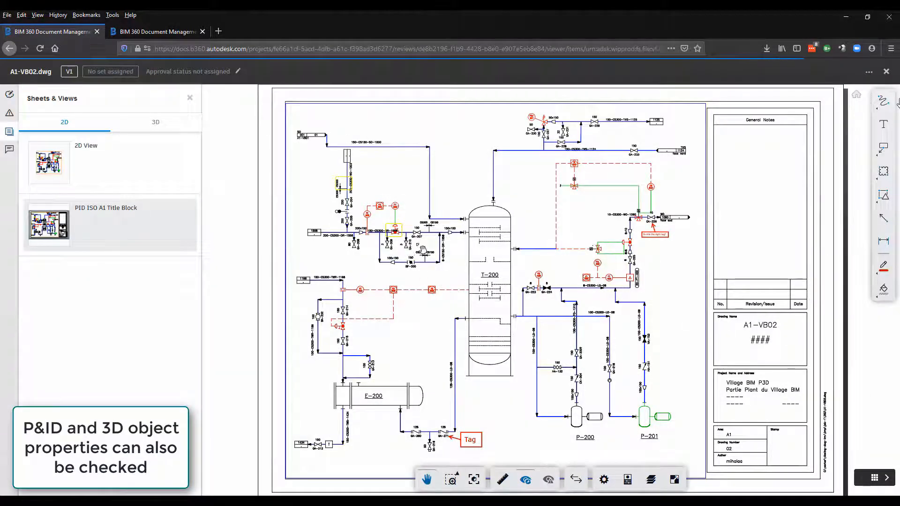
# Examine the Tag markup and the properties of valve GA-371 in the A1-VB02.dwg P&ID, and close the drawing
pyautogui.scroll(8, 442, 445)
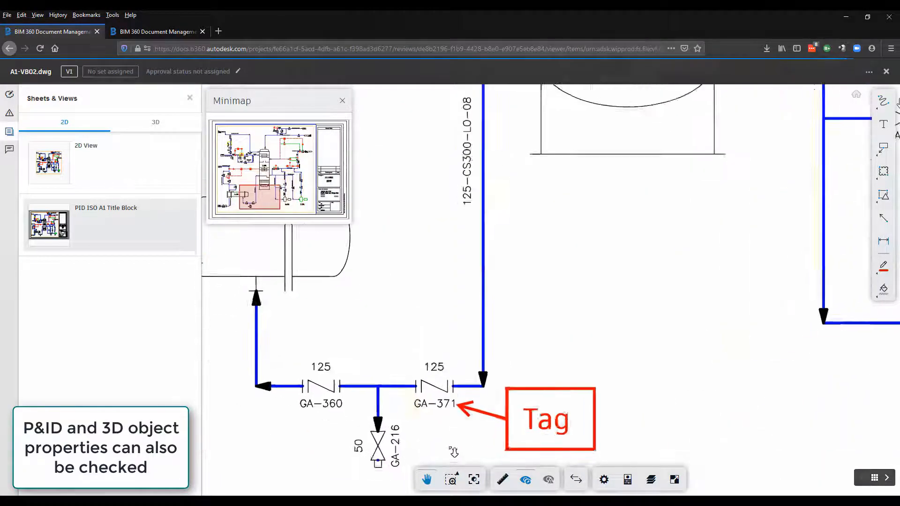
pyautogui.click(559, 327)
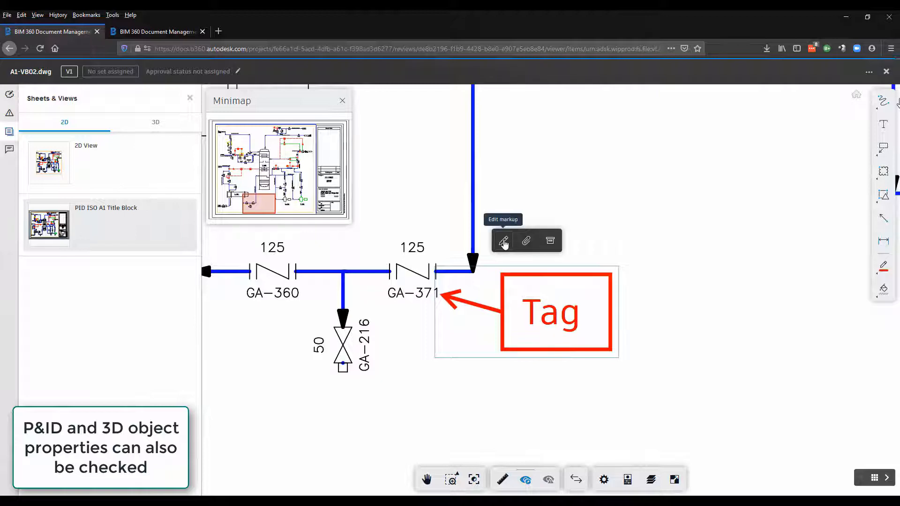
pyautogui.click(384, 362)
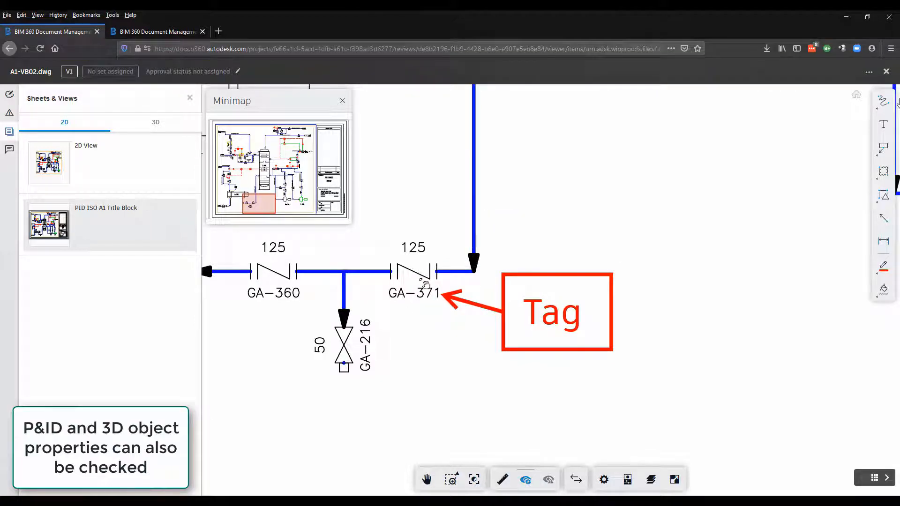
pyautogui.click(627, 479)
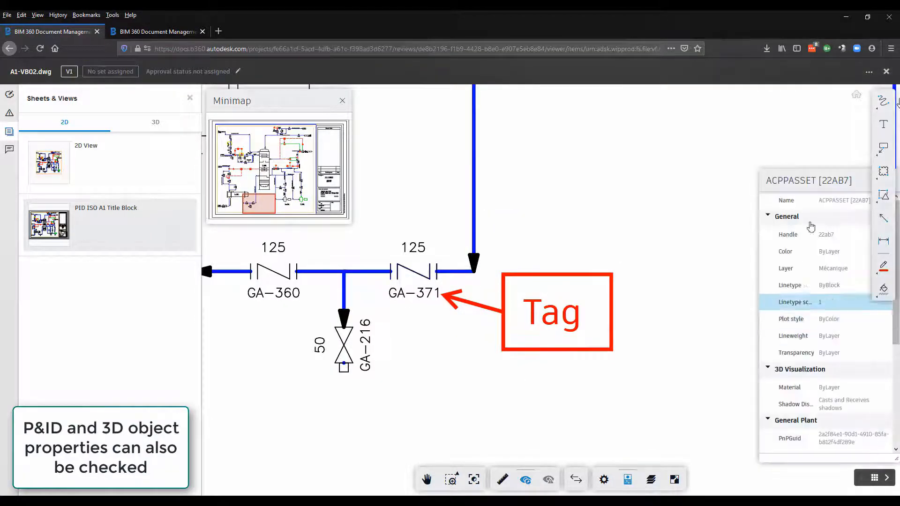
pyautogui.moveTo(750, 172); pyautogui.dragTo(609, 120)
pyautogui.moveTo(754, 190); pyautogui.dragTo(752, 299)
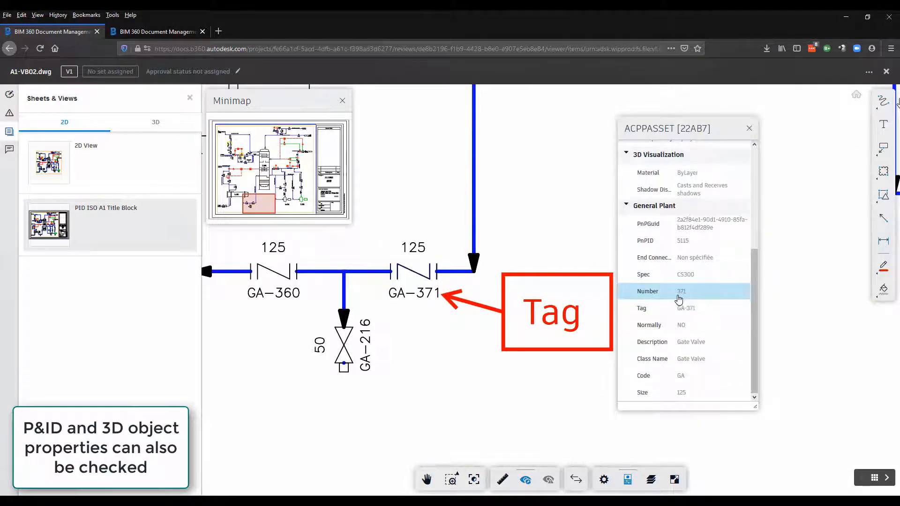
pyautogui.click(887, 72)
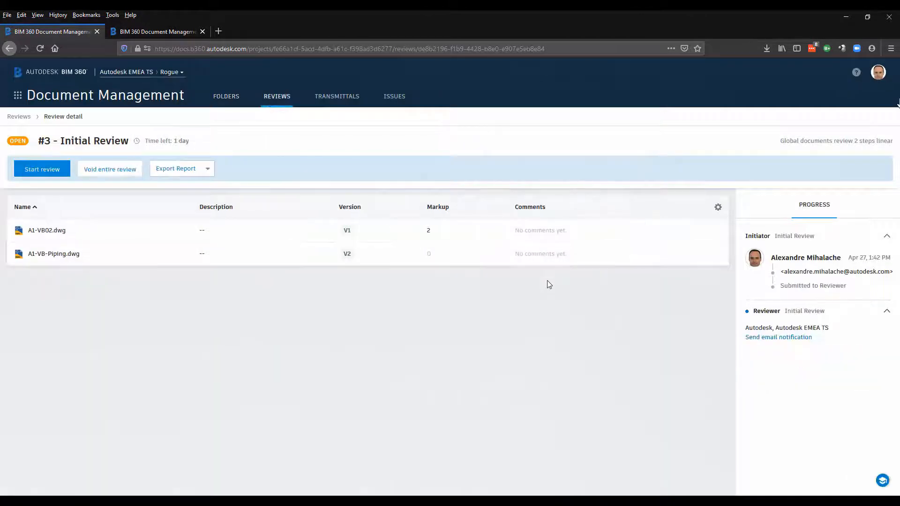
# Start the initial review and add the comment "ok" to A1-VB-Piping.dwg
pyautogui.click(42, 168)
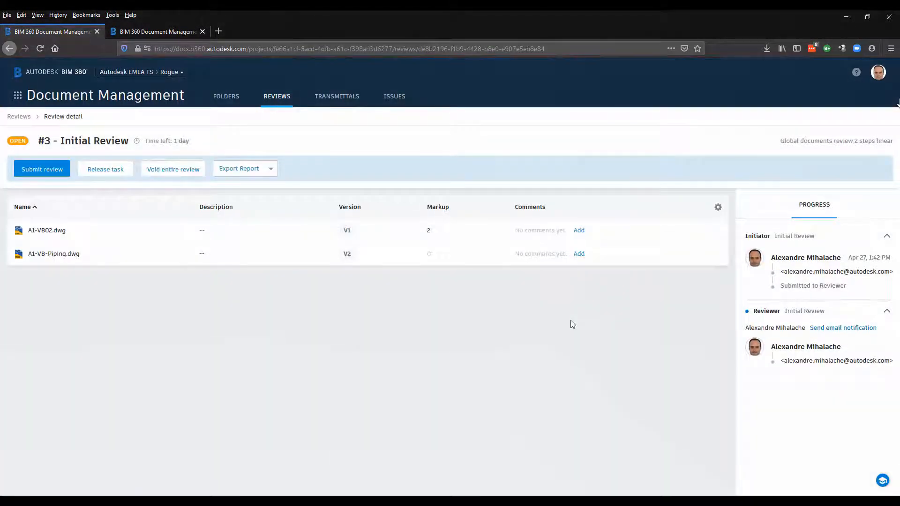
pyautogui.click(578, 256)
pyautogui.click(787, 458)
pyautogui.write('ok')
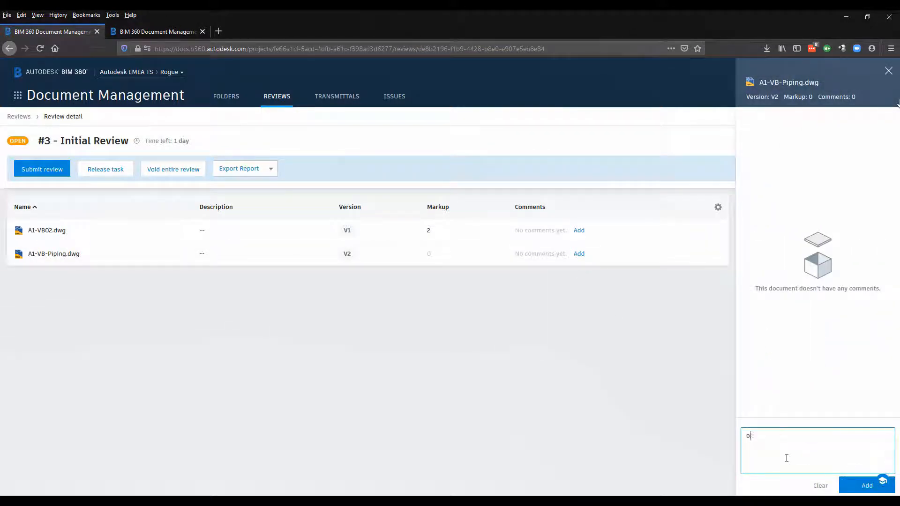
pyautogui.click(867, 486)
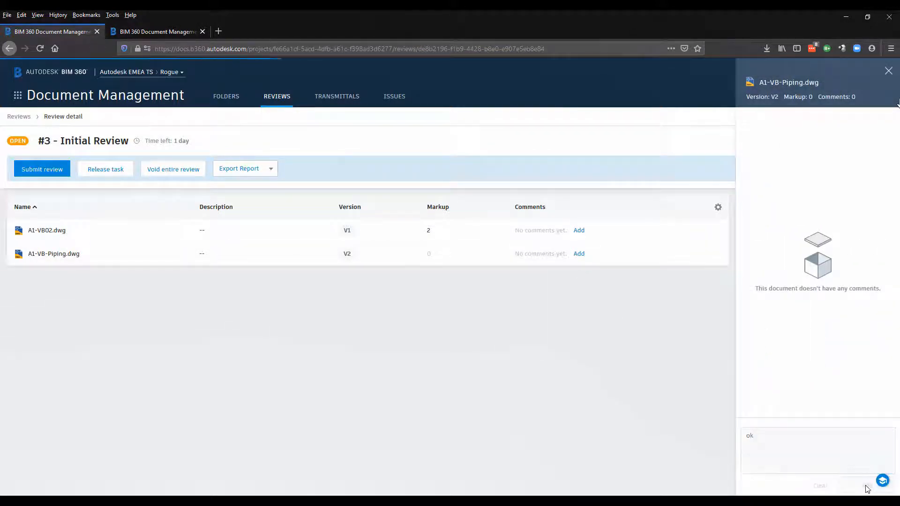
pyautogui.click(889, 72)
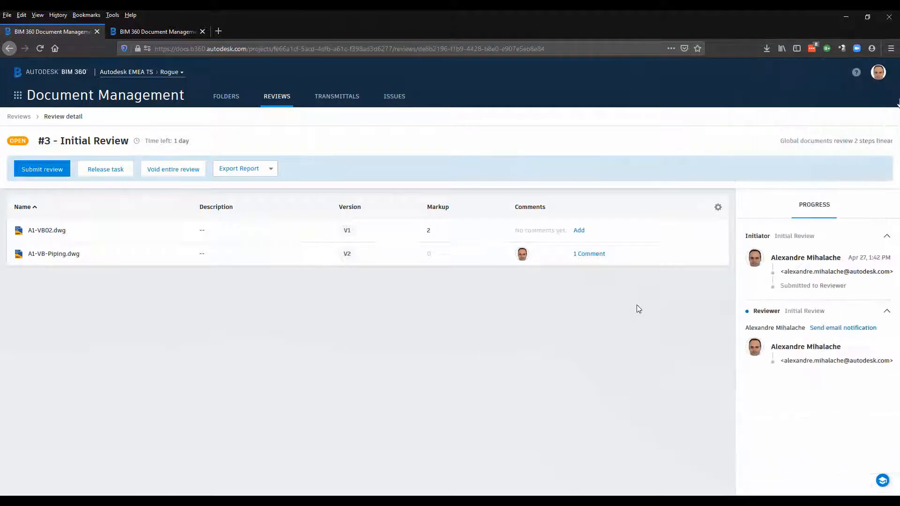
# Submit the initial review and send the final review email notification to the listed reviewers
pyautogui.click(37, 173)
pyautogui.click(558, 463)
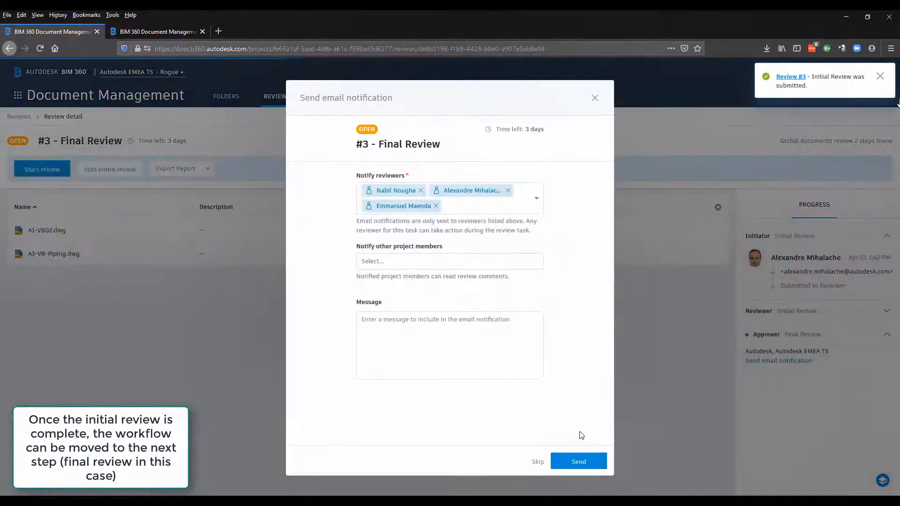
pyautogui.click(582, 465)
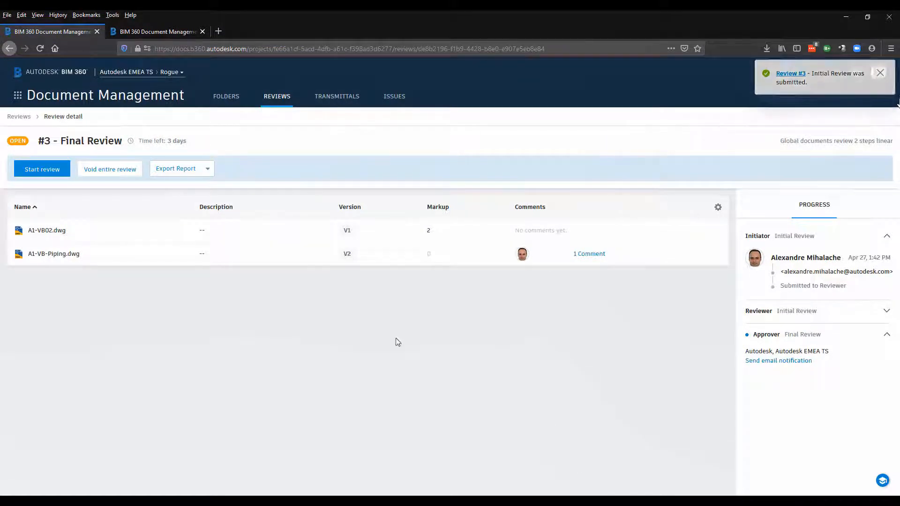
# Start the final review and set the approval status of A1-VB02.dwg and A1-VB-Piping.dwg to Approved
pyautogui.click(52, 173)
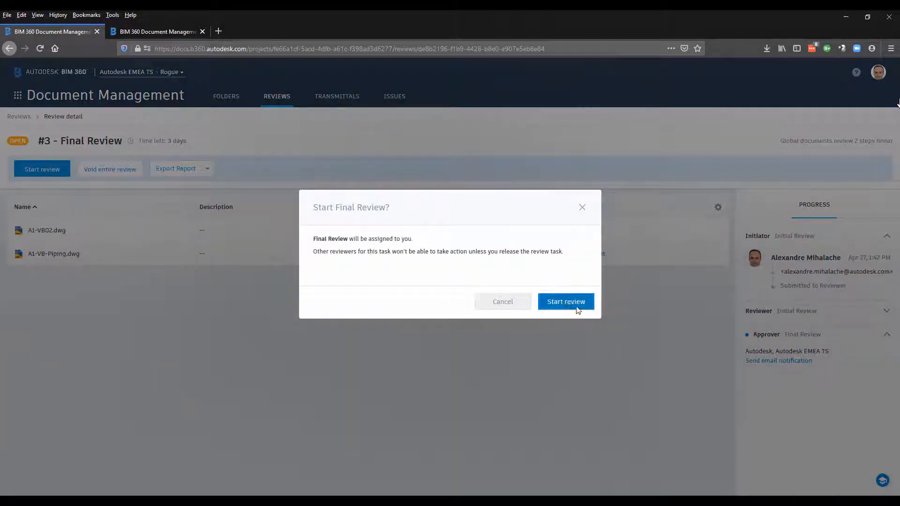
pyautogui.click(579, 304)
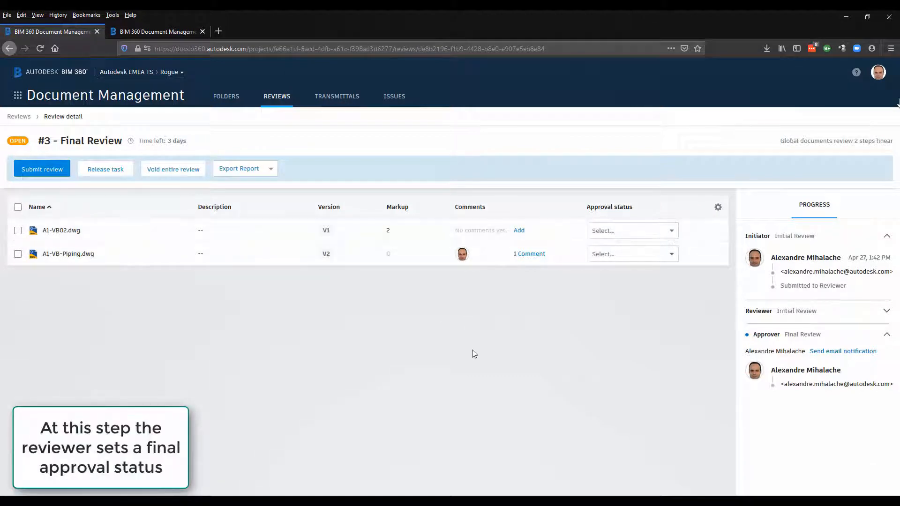
pyautogui.click(674, 233)
pyautogui.click(656, 246)
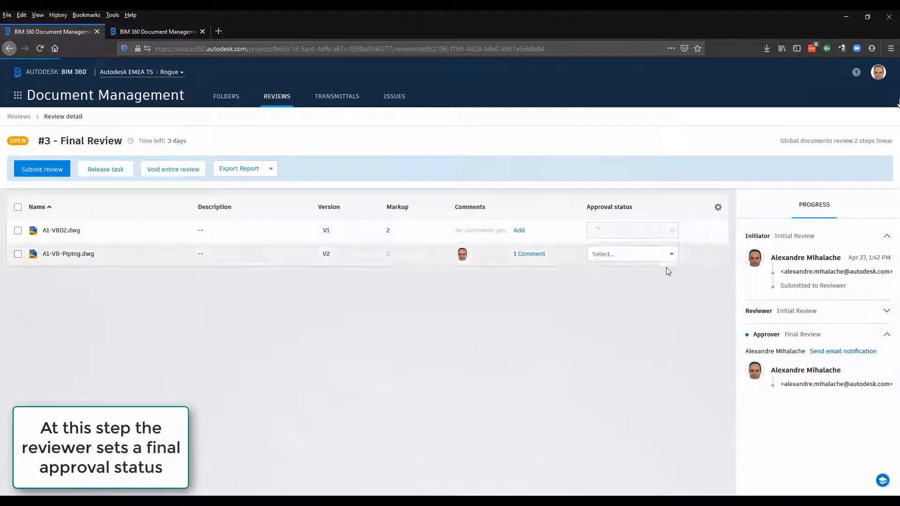
pyautogui.click(676, 255)
pyautogui.click(628, 271)
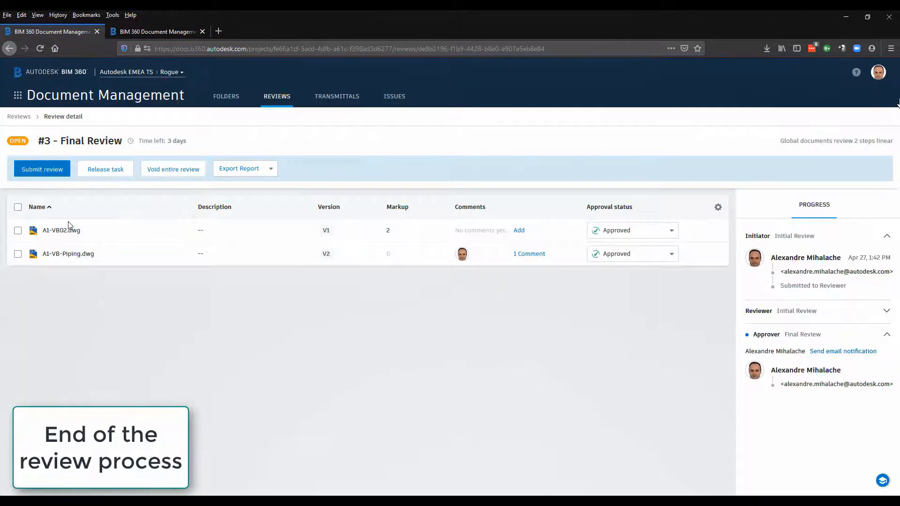
# Submit the final review with the note "ok final"
pyautogui.click(42, 169)
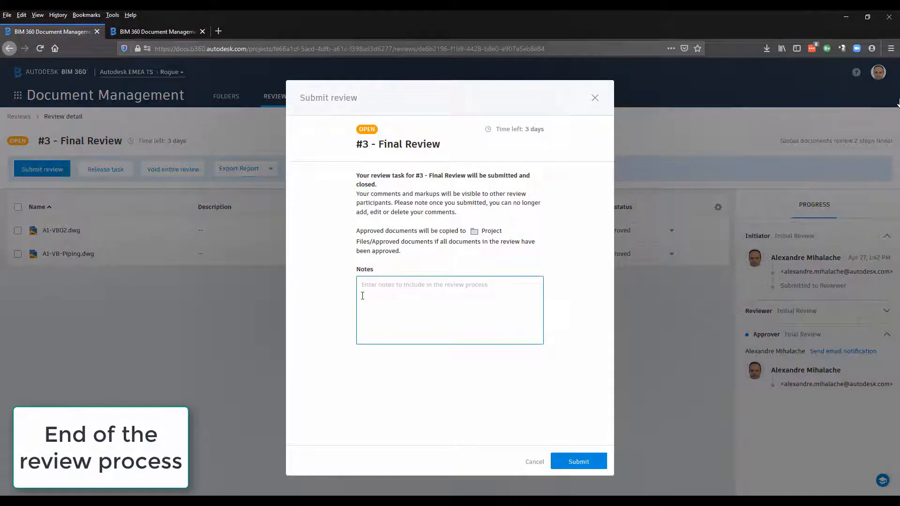
pyautogui.write('ok final')
pyautogui.click(587, 469)
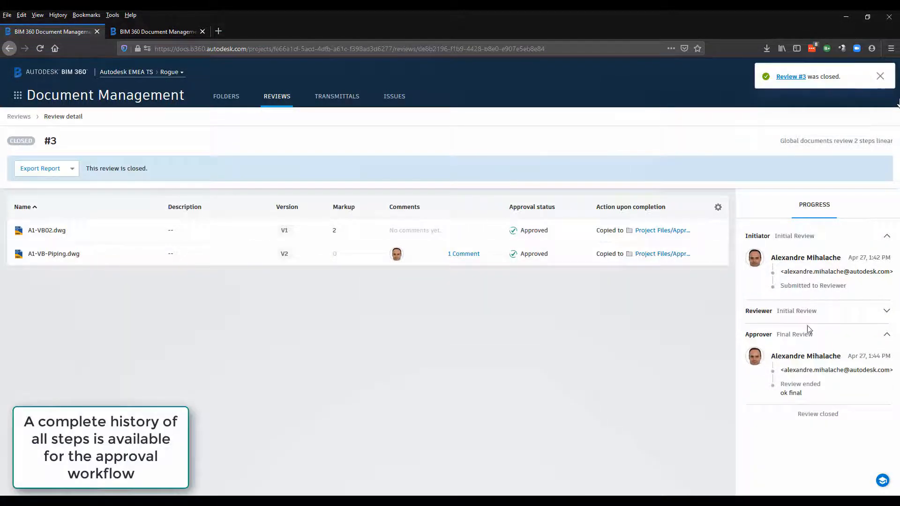
# Expand the Reviewer entry in the review's progress history, and view the Approved documents folder as thumbnails
pyautogui.click(887, 313)
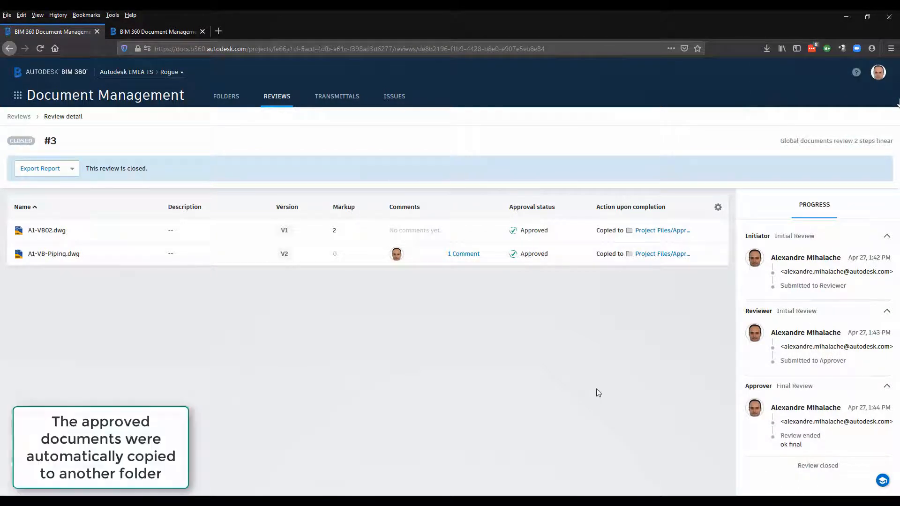
pyautogui.click(663, 230)
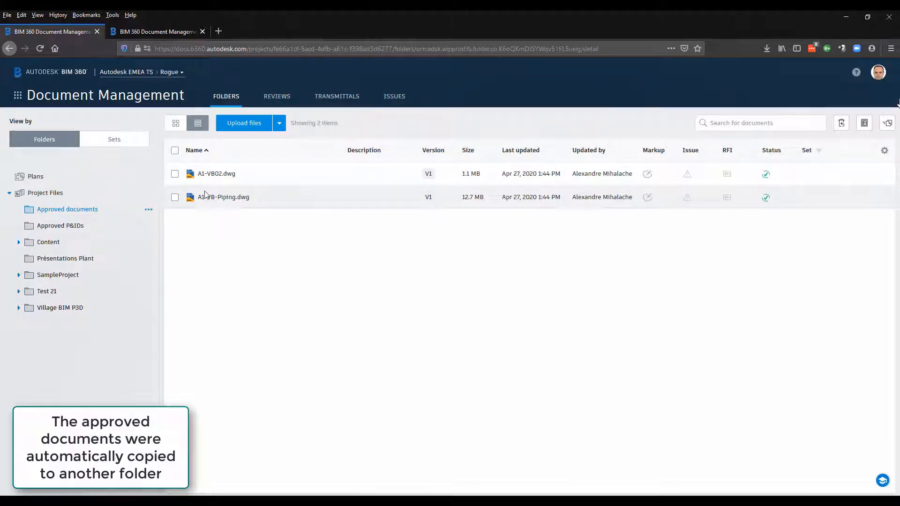
pyautogui.click(176, 123)
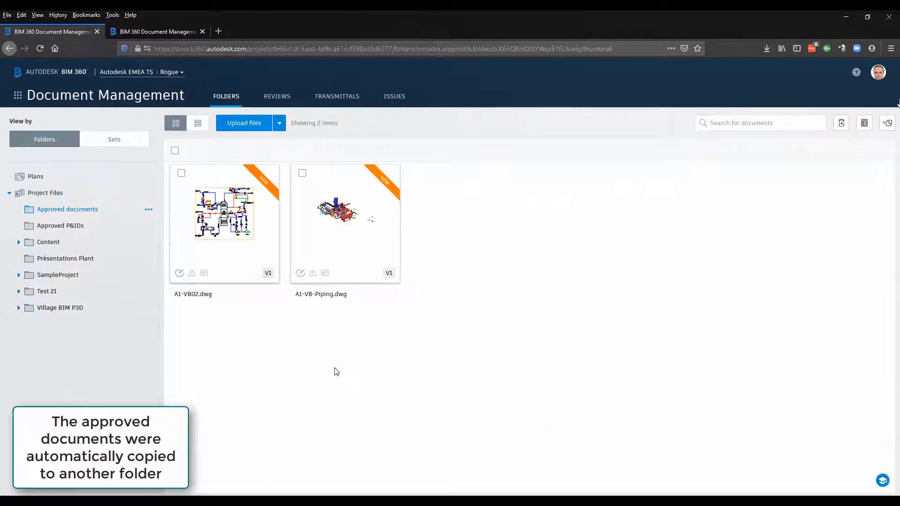
# View the approved A1-VB-Piping.dwg as a 3D model and examine the properties of the elbow on the large red pipe
pyautogui.click(367, 271)
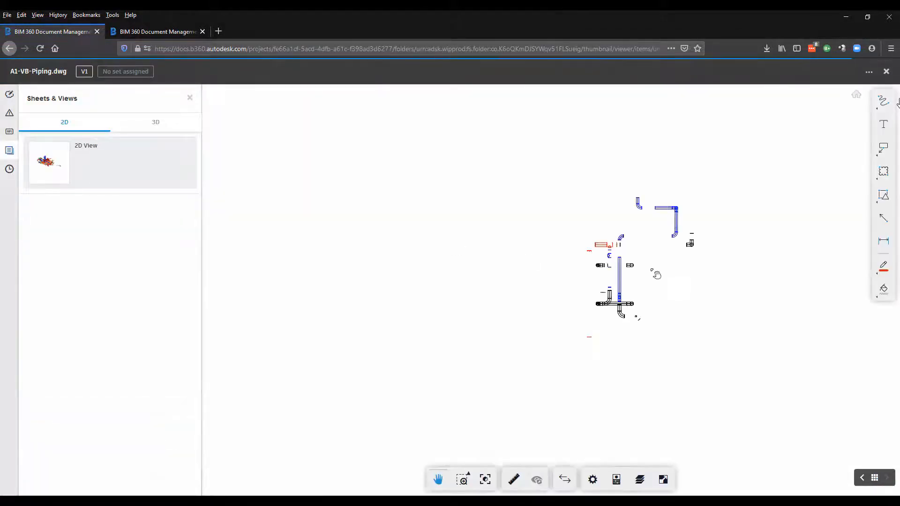
pyautogui.click(151, 124)
pyautogui.click(138, 186)
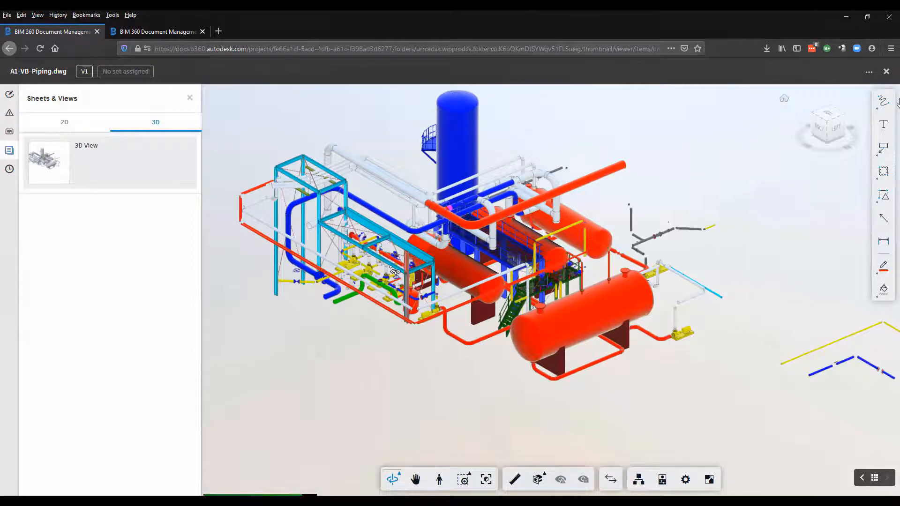
pyautogui.click(663, 479)
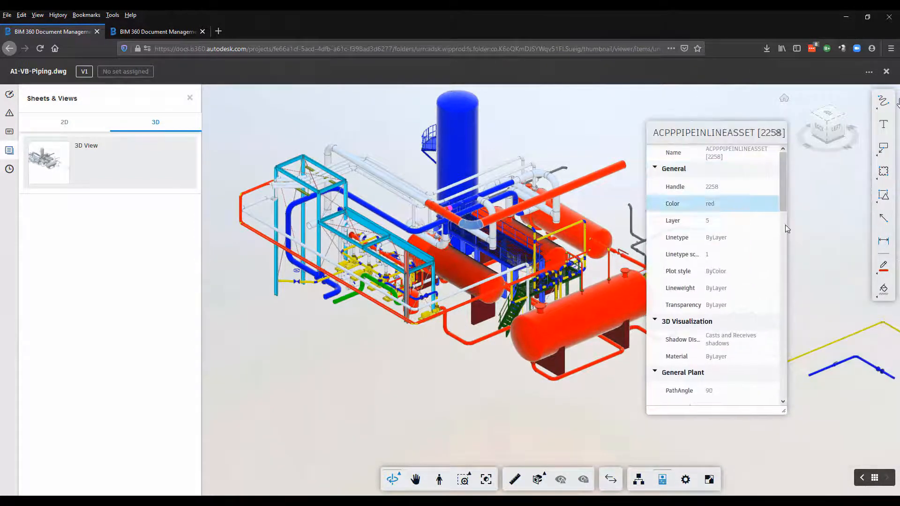
pyautogui.moveTo(783, 186); pyautogui.dragTo(781, 368)
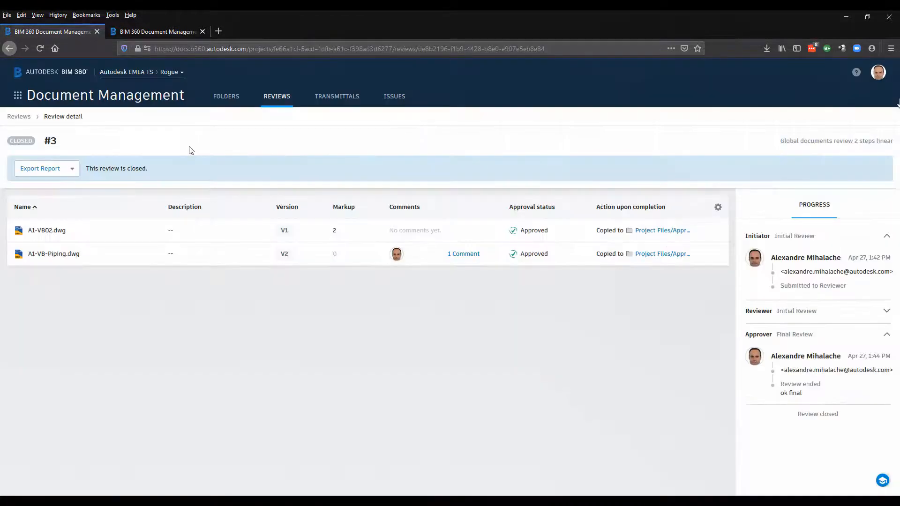
# Export the report of closed review #3 as an Excel workbook and open it in Excel
pyautogui.click(75, 171)
pyautogui.click(52, 186)
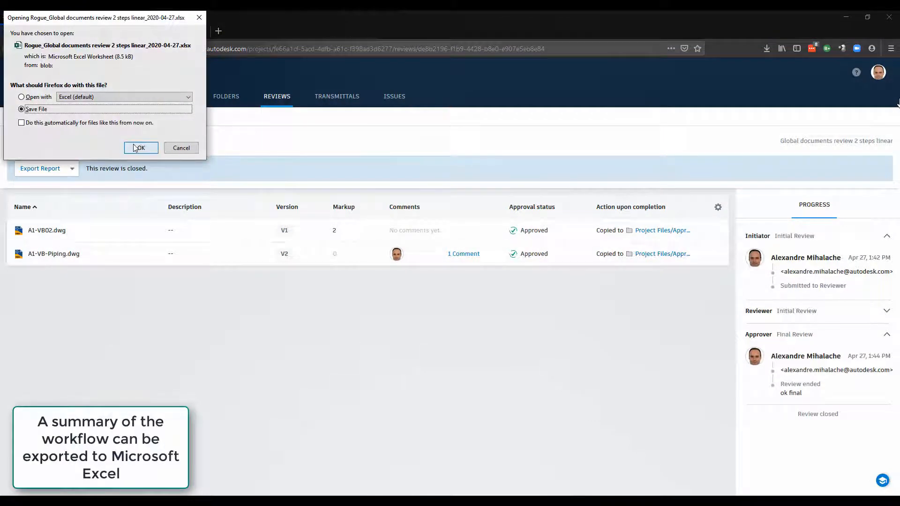
pyautogui.click(21, 97)
pyautogui.click(141, 148)
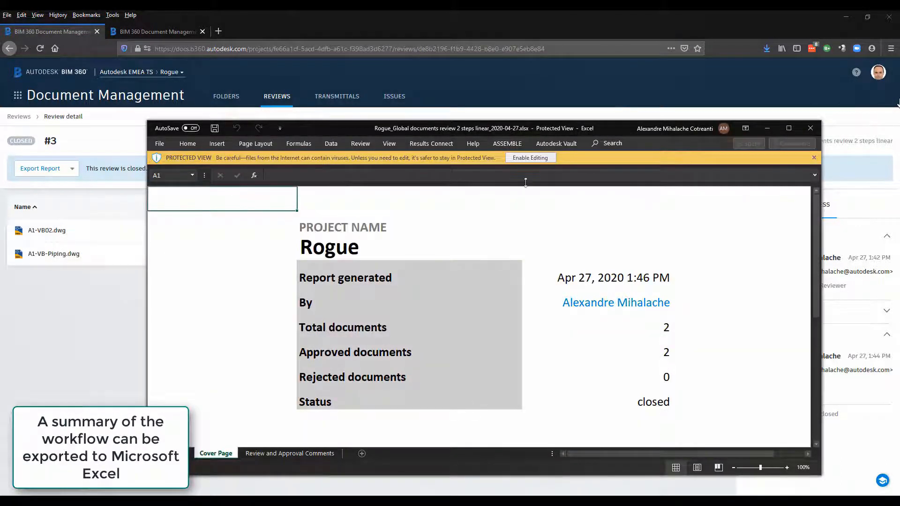
# Enable editing of the exported workbook and examine the reviewed documents and reviewer comments on the Review and Approval Comments sheet
pyautogui.click(544, 156)
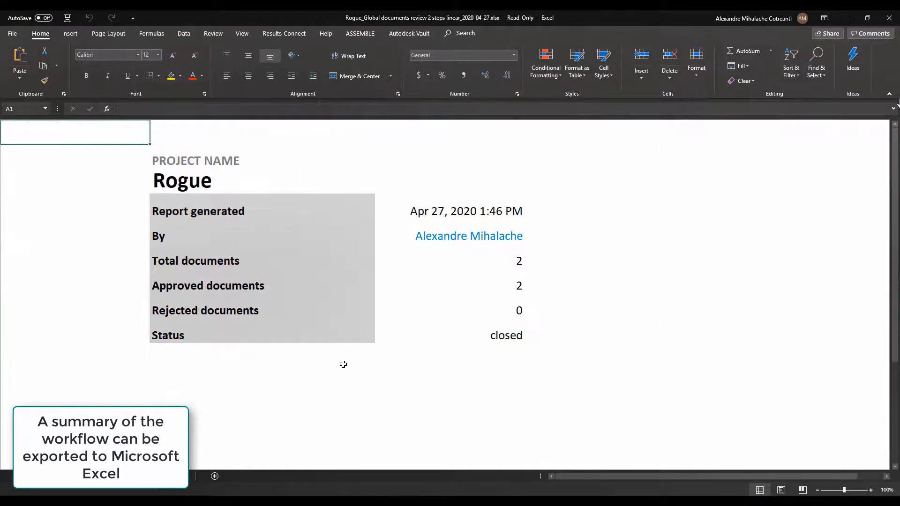
pyautogui.click(162, 478)
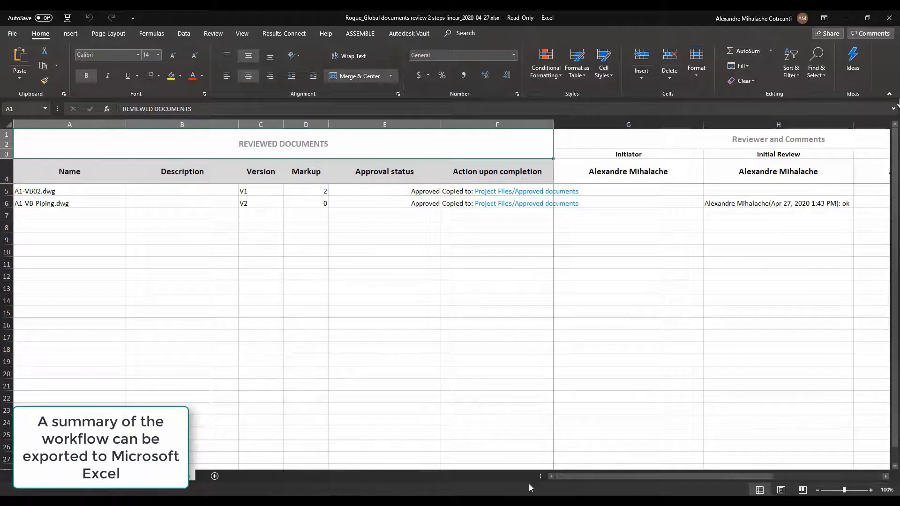
pyautogui.moveTo(597, 482); pyautogui.dragTo(515, 474)
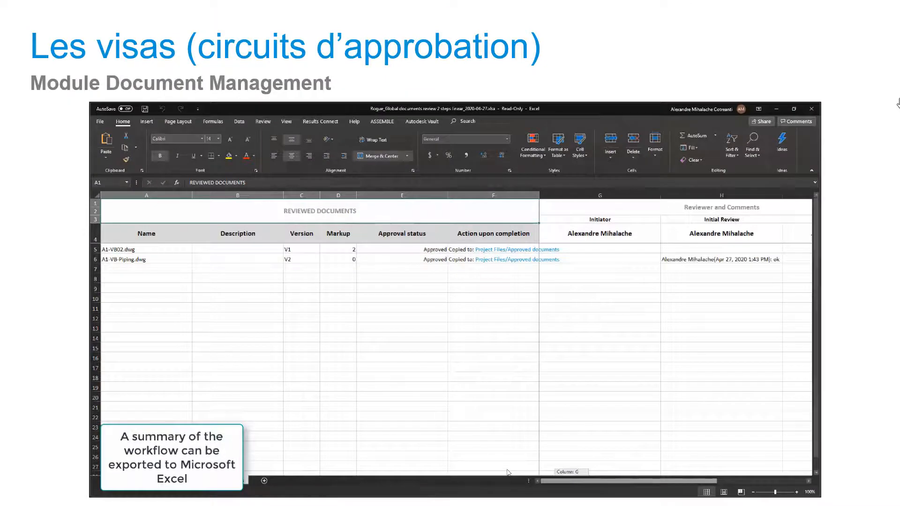